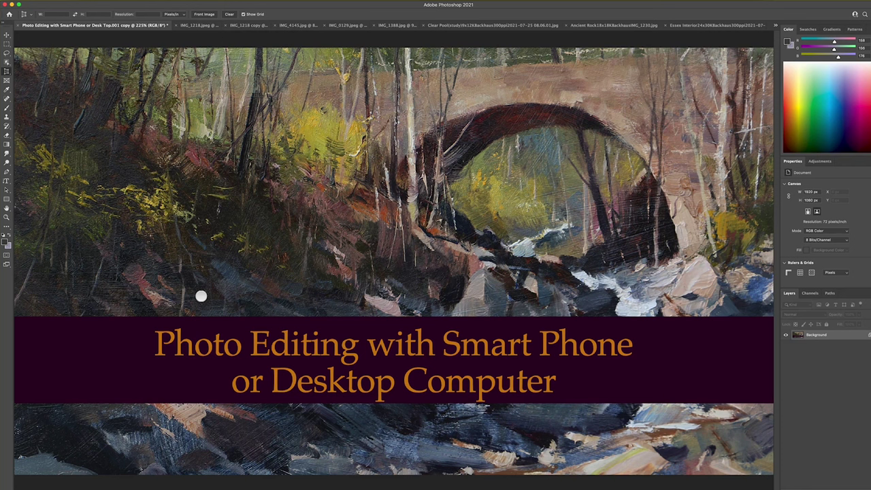
Select the Rectangular Marquee tool and bring up the IMG_1218.jpeg porch photo
click(7, 44)
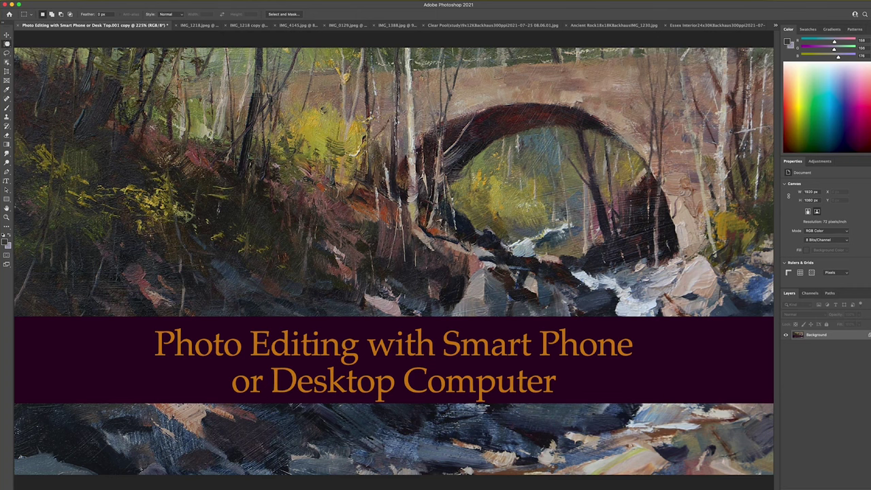
click(48, 59)
click(195, 25)
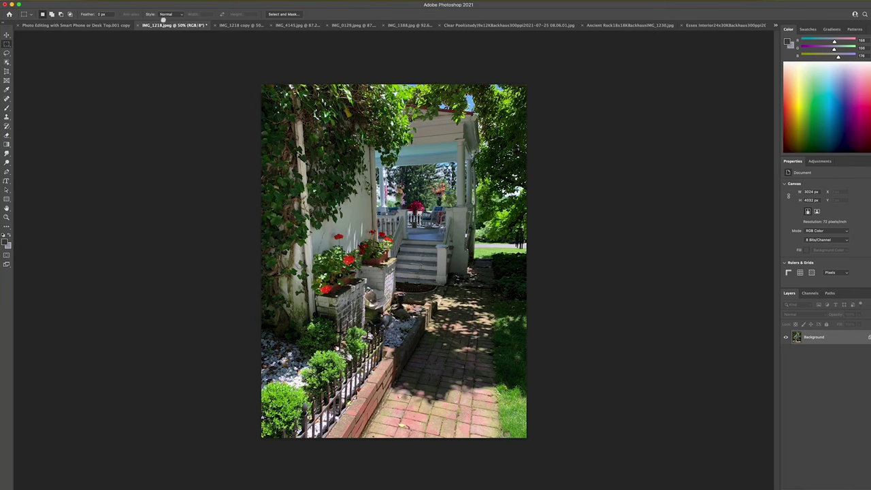
Fit the porch photo on screen, select the Brush, and make deep red the foreground colour
click(198, 1)
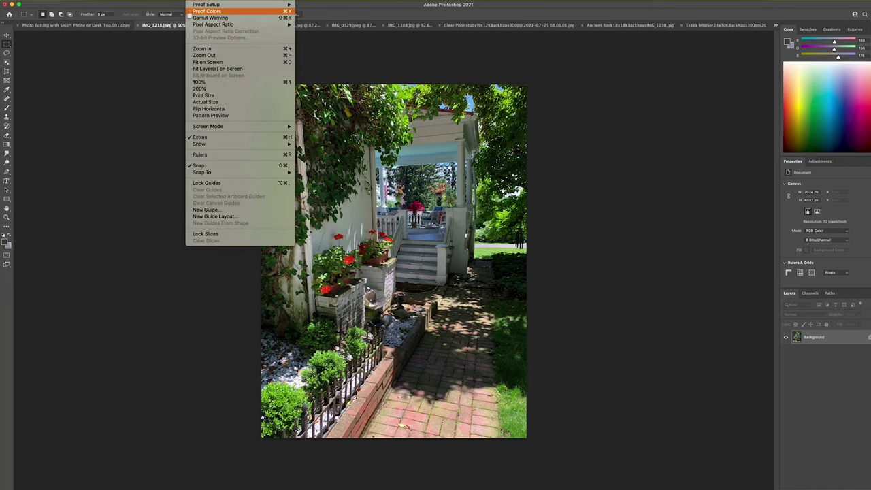
click(196, 62)
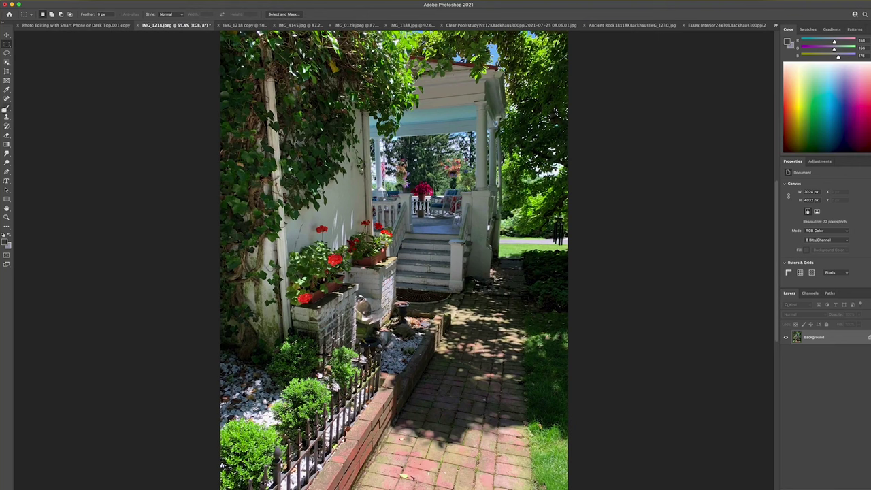
click(7, 108)
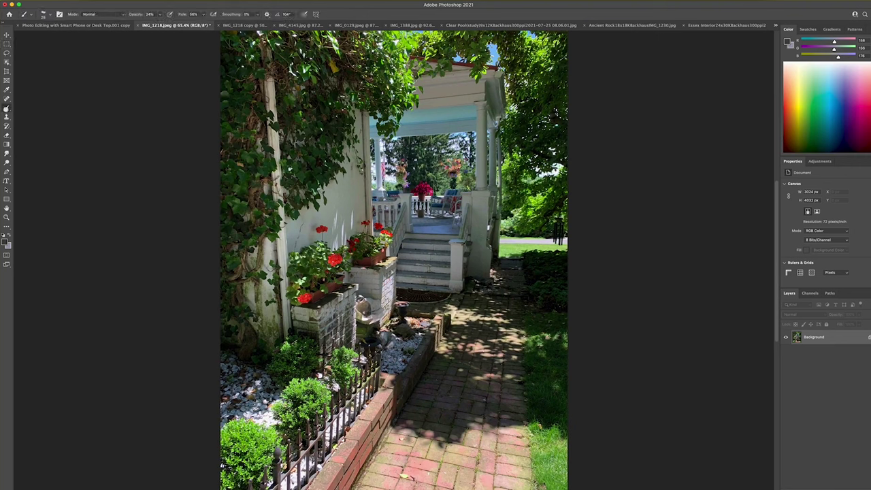
click(787, 104)
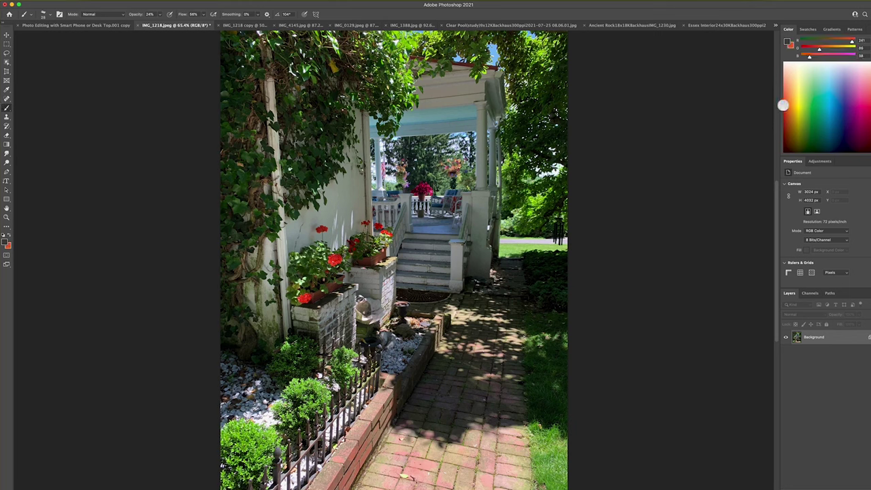
click(784, 106)
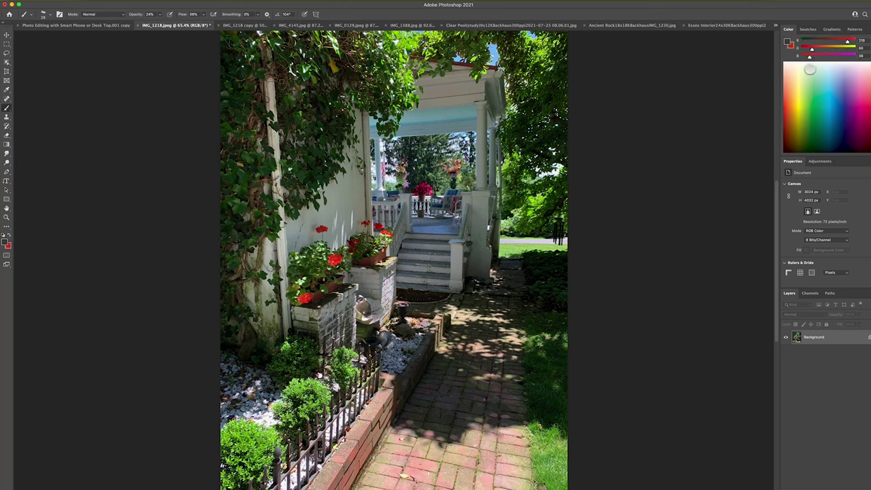
drag(810, 51, 804, 49)
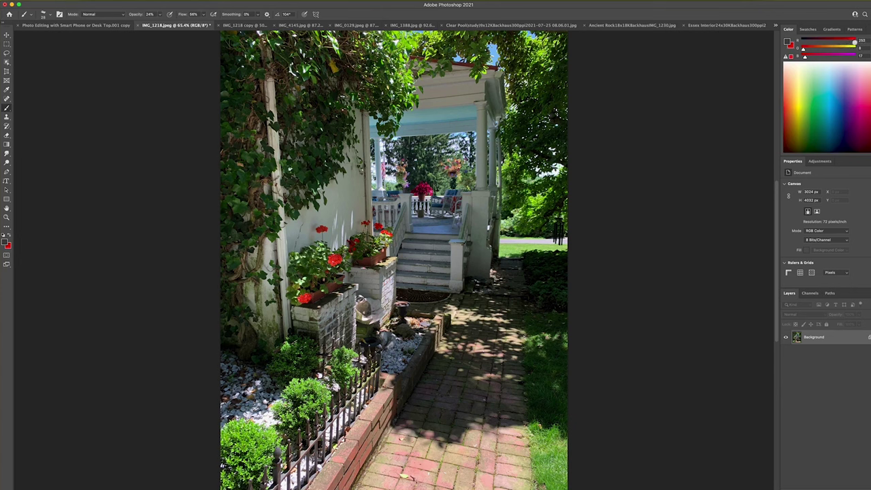
click(9, 234)
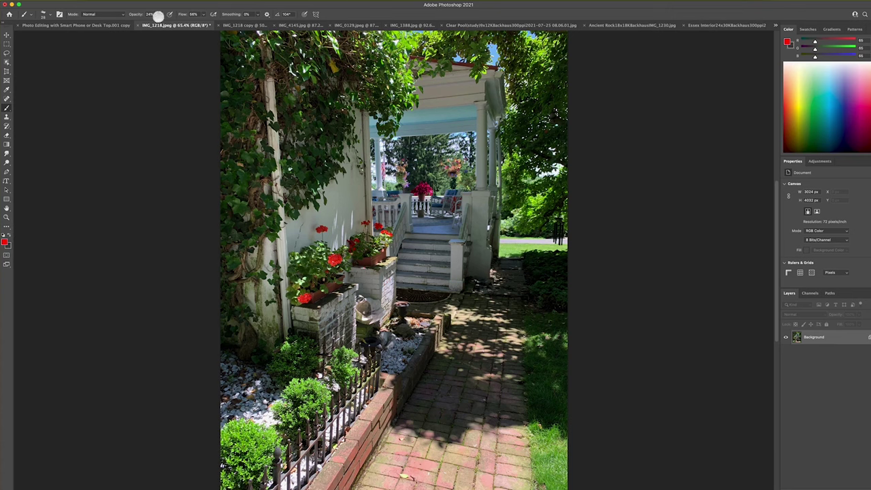
Set brush opacity to 100% and circle the trees, shrubs, brick path, wall and porch in red
click(160, 15)
mouse_move(550, 117)
mouse_down()
mouse_move(518, 136)
mouse_move(561, 133)
mouse_up()
mouse_move(538, 248)
mouse_down()
mouse_move(523, 312)
mouse_move(558, 260)
mouse_move(494, 371)
mouse_move(410, 409)
mouse_move(464, 385)
mouse_up()
mouse_move(353, 228)
mouse_down()
mouse_move(300, 251)
mouse_move(333, 248)
mouse_up()
mouse_move(443, 103)
mouse_down()
mouse_move(475, 105)
mouse_move(439, 98)
mouse_up()
drag(494, 39, 496, 68)
drag(374, 146, 373, 160)
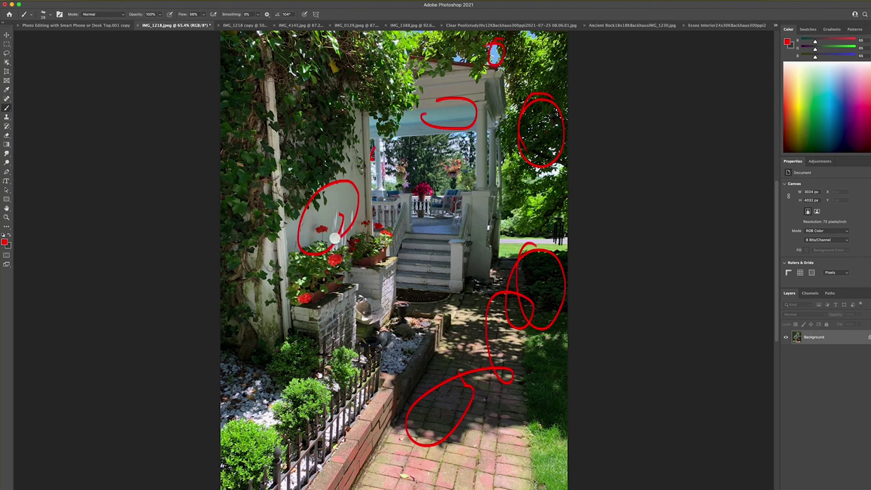
Mark the flower-box pillar, walkway and grass in red, then undo the red marks
mouse_move(384, 280)
mouse_down()
mouse_move(383, 322)
mouse_move(395, 317)
mouse_move(385, 284)
mouse_up()
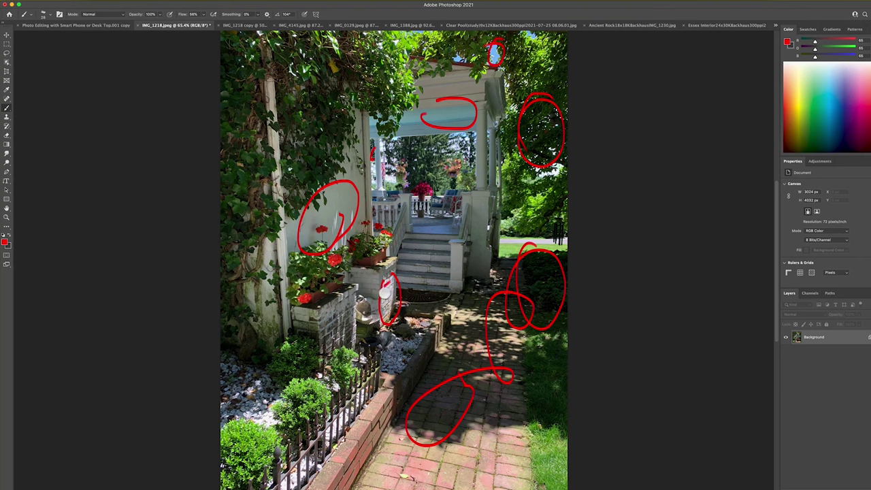
drag(362, 480, 418, 443)
drag(476, 434, 556, 465)
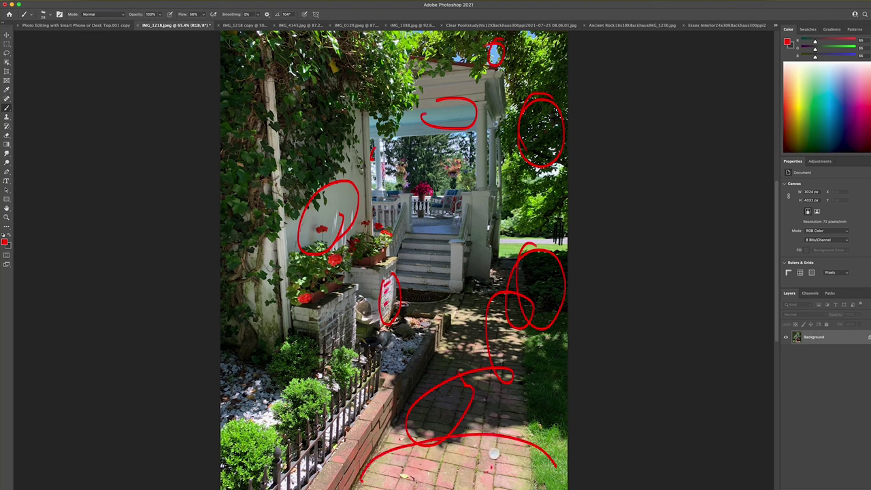
click(541, 350)
key(super+z)
key(super+z)
key(super+z)
key(super+z)
key(super+z)
key(super+z)
key(super+z)
key(super+z)
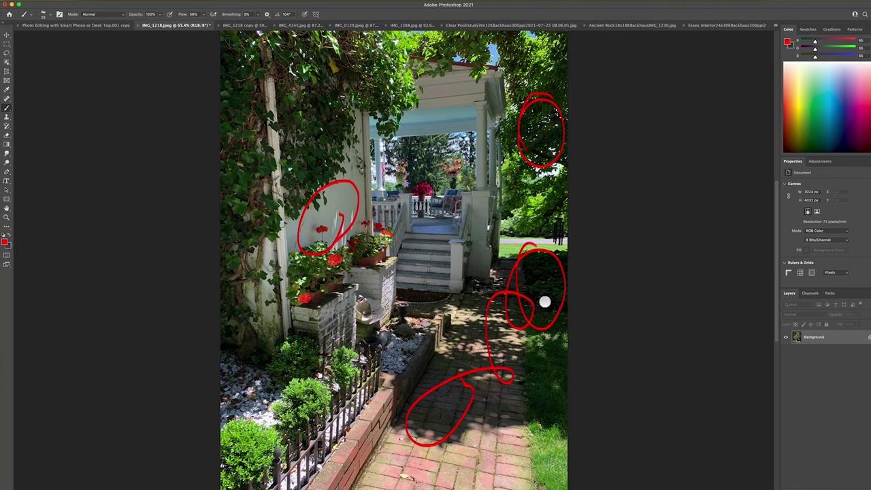
key(super+z)
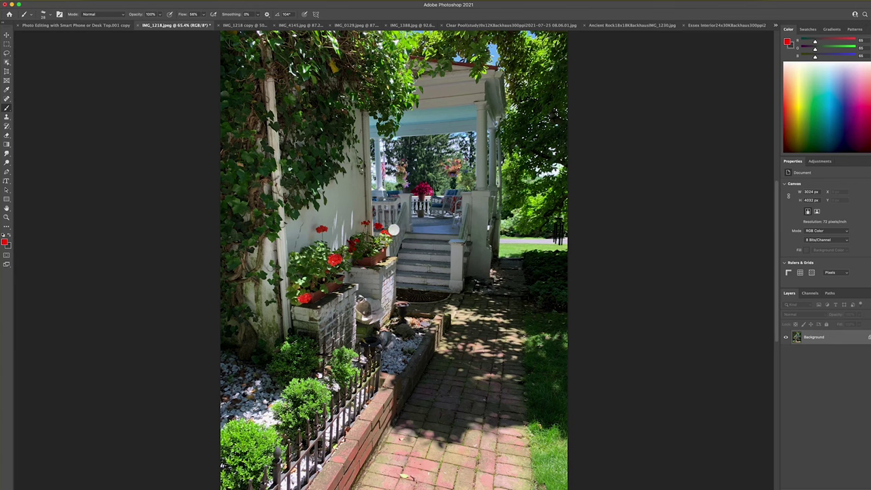
mouse_move(392, 212)
mouse_down()
mouse_move(388, 269)
mouse_move(452, 274)
mouse_move(454, 205)
mouse_move(384, 205)
mouse_move(388, 253)
mouse_up()
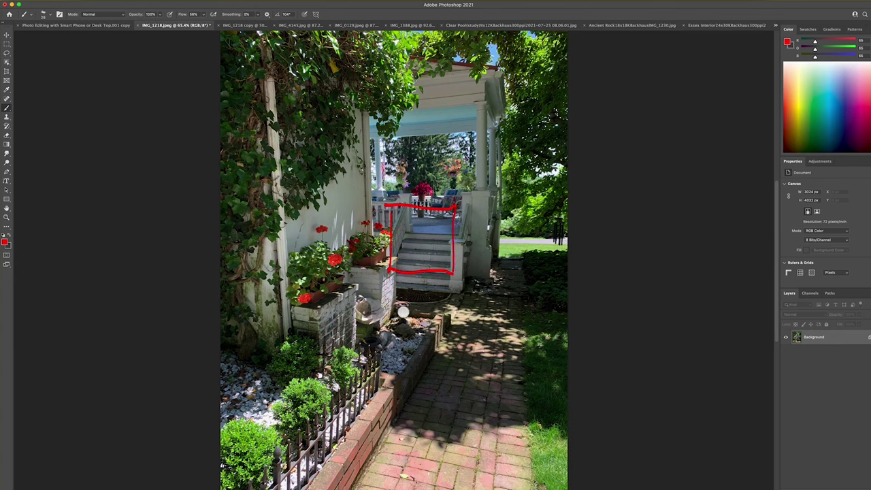
mouse_move(383, 439)
mouse_down()
mouse_move(435, 479)
mouse_move(431, 431)
mouse_move(367, 424)
mouse_up()
mouse_move(382, 279)
mouse_down()
mouse_move(379, 310)
mouse_move(398, 282)
mouse_up()
mouse_move(528, 266)
mouse_down()
mouse_move(557, 290)
mouse_move(528, 298)
mouse_up()
mouse_move(522, 261)
mouse_down()
mouse_move(556, 290)
mouse_move(524, 303)
mouse_up()
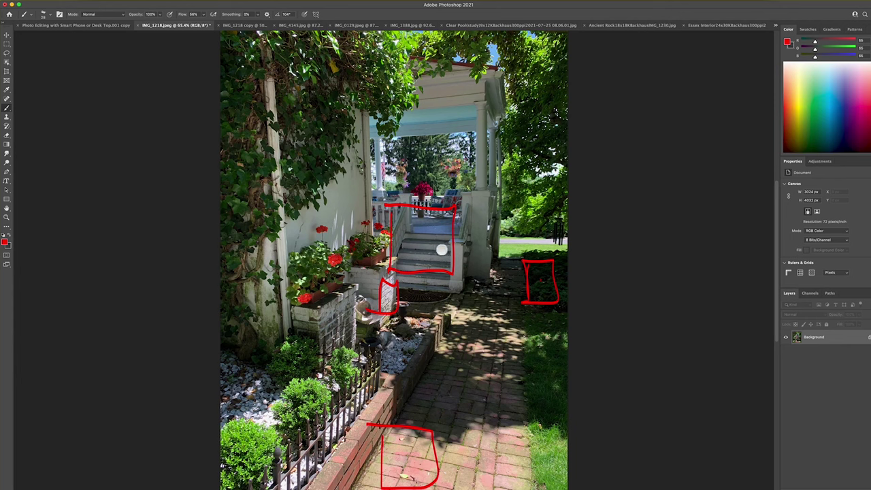
mouse_move(438, 219)
mouse_down()
mouse_move(413, 206)
mouse_move(382, 216)
mouse_move(390, 278)
mouse_move(453, 268)
mouse_move(445, 201)
mouse_move(381, 217)
mouse_move(408, 274)
mouse_up()
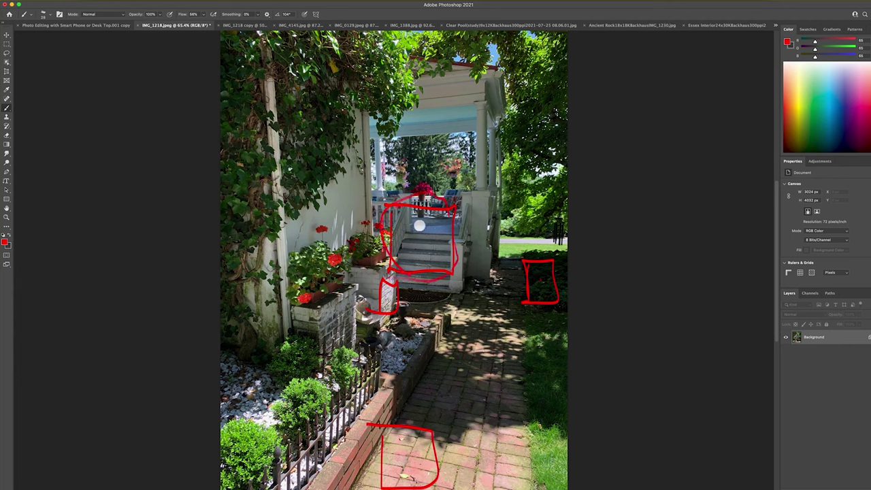
mouse_move(412, 242)
mouse_down()
mouse_move(488, 253)
mouse_move(548, 295)
mouse_move(545, 286)
mouse_move(444, 285)
mouse_move(380, 291)
mouse_move(374, 304)
mouse_move(386, 286)
mouse_up()
mouse_move(450, 277)
mouse_down()
mouse_move(540, 274)
mouse_move(524, 300)
mouse_move(531, 265)
mouse_up()
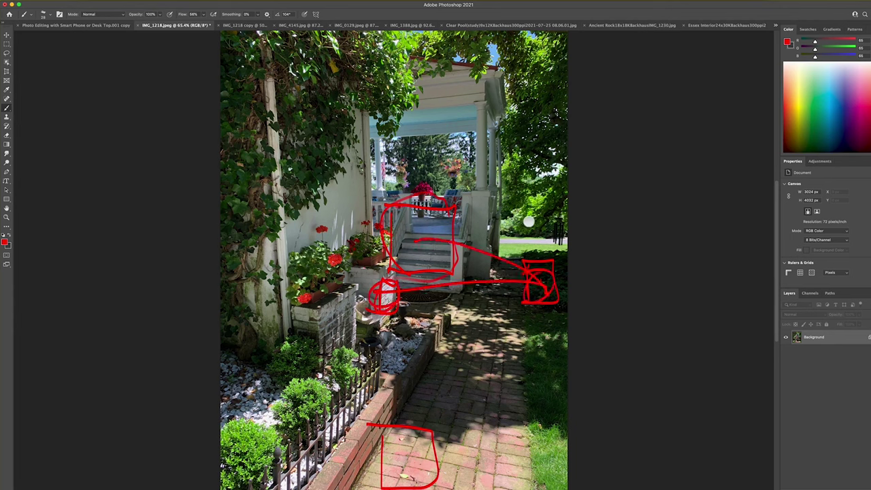
key(super+z)
key(super+z)
key(super+z)
key(super+z)
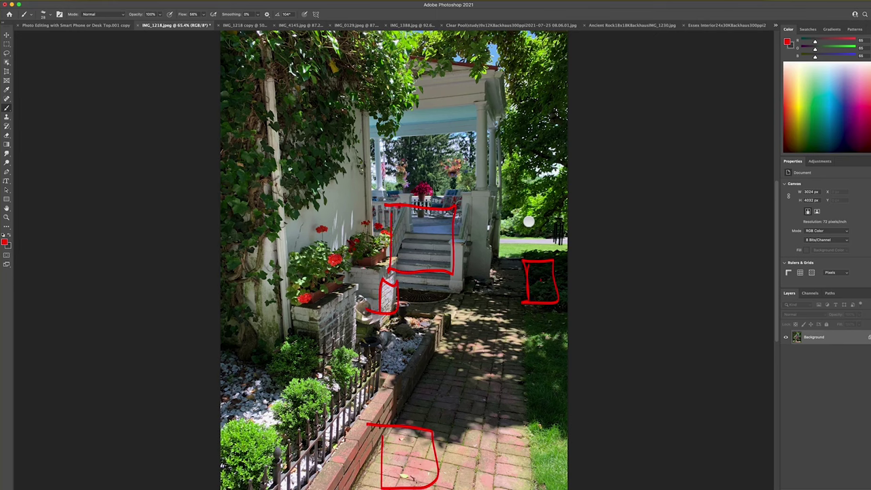
key(super+z)
key(super+z)
key(super+z)
key(super+z)
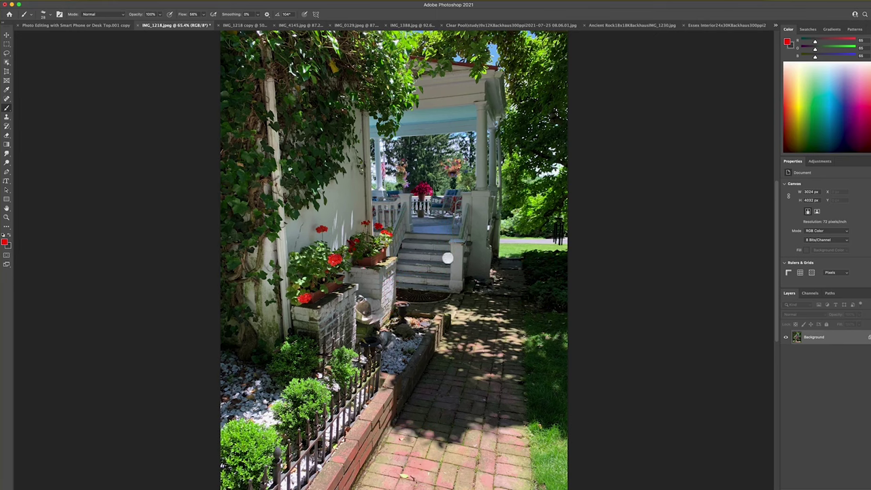
On IMG_1218 copy, try Brightness/Contrast brightness between -56 and 5, then cancel it
click(237, 26)
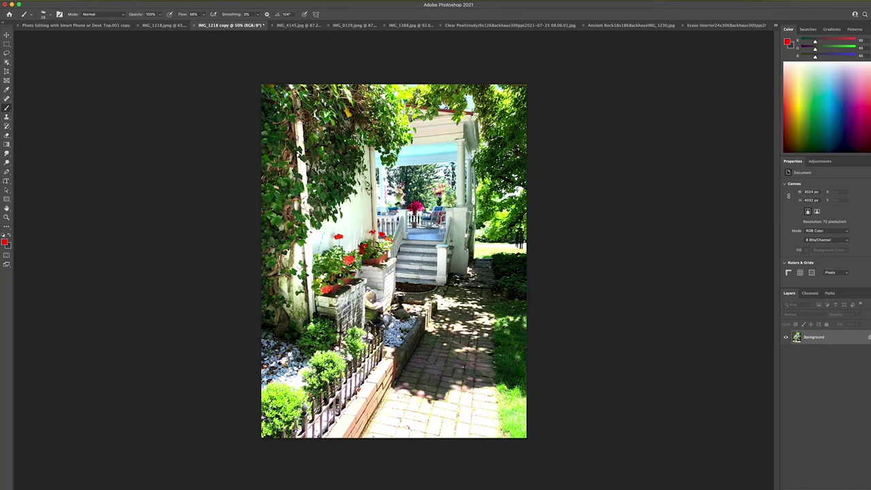
click(87, 1)
mouse_move(87, 15)
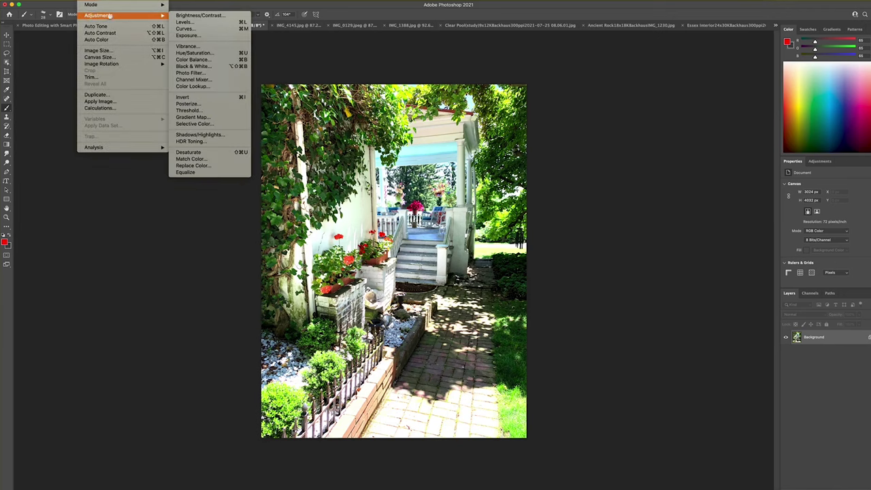
click(190, 15)
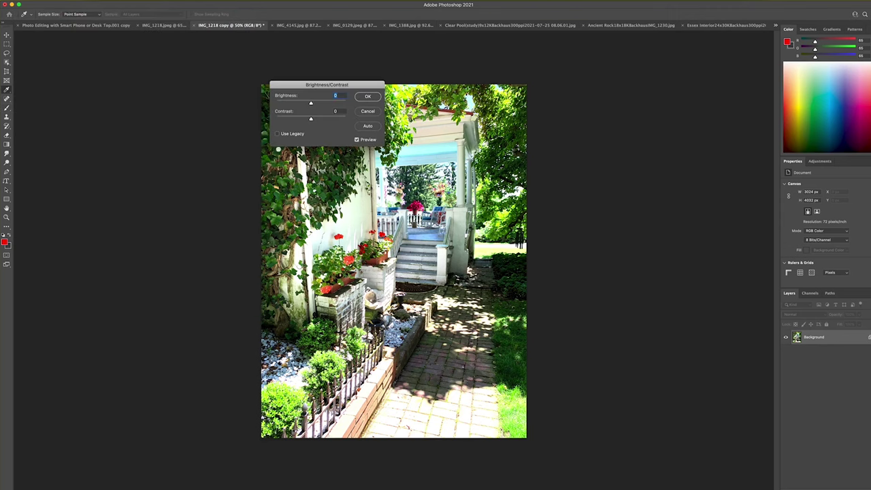
mouse_move(311, 101)
mouse_down()
mouse_move(290, 104)
mouse_move(297, 106)
mouse_up()
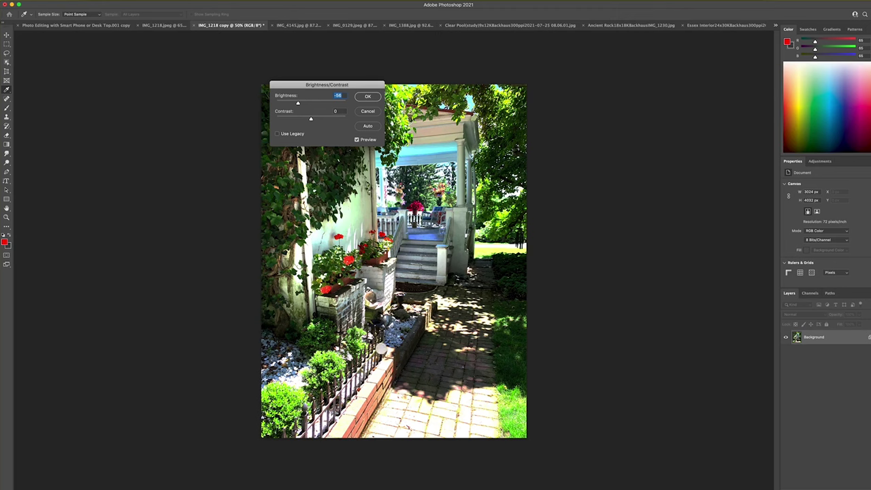
mouse_move(298, 103)
mouse_down()
mouse_move(312, 102)
mouse_move(288, 104)
mouse_move(283, 118)
mouse_move(309, 119)
mouse_move(285, 119)
mouse_move(293, 102)
mouse_up()
click(366, 110)
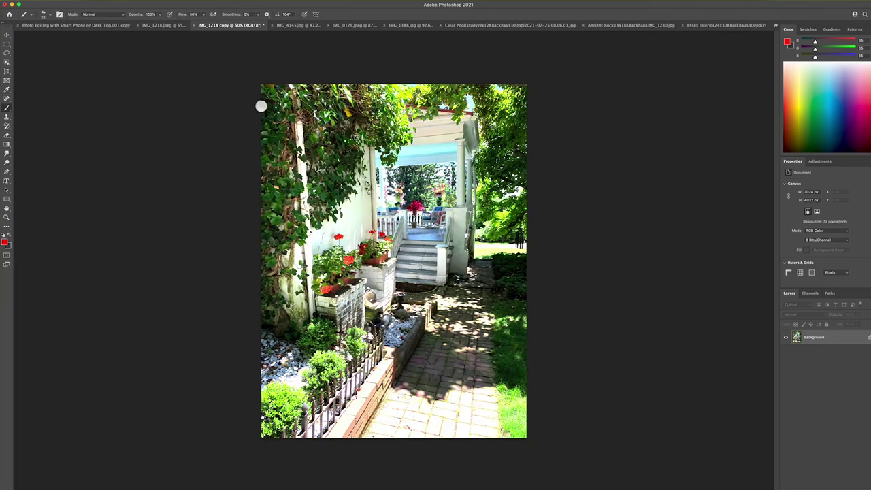
Cancel a trial Levels midtone brightening on the copy, then return to IMG_1218.jpeg with the Brush
mouse_move(89, 15)
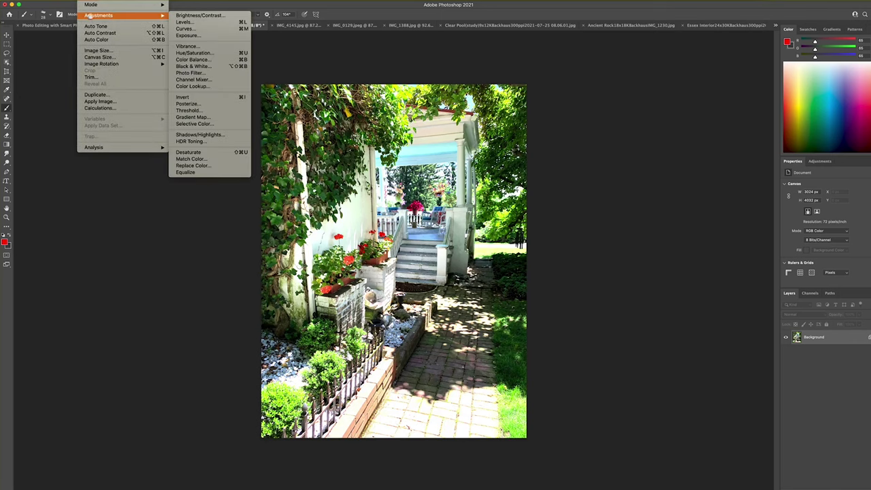
click(182, 22)
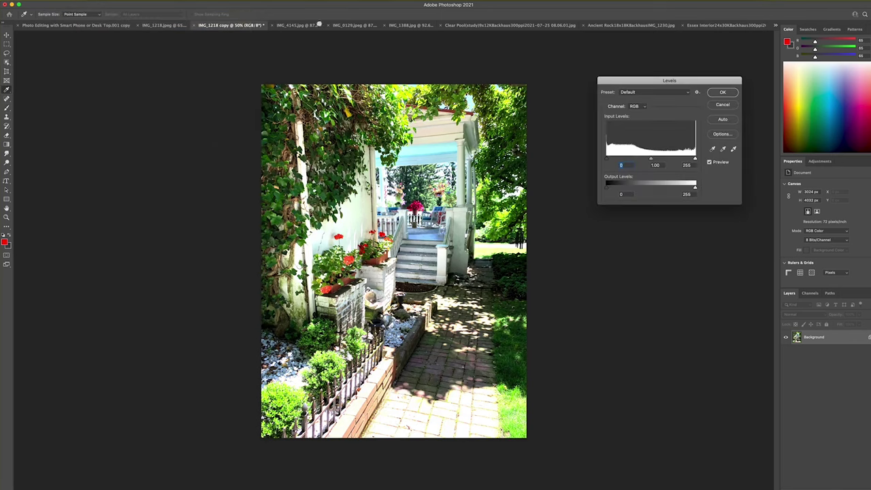
mouse_move(648, 159)
mouse_down()
mouse_move(659, 161)
mouse_move(631, 161)
mouse_move(659, 165)
mouse_up()
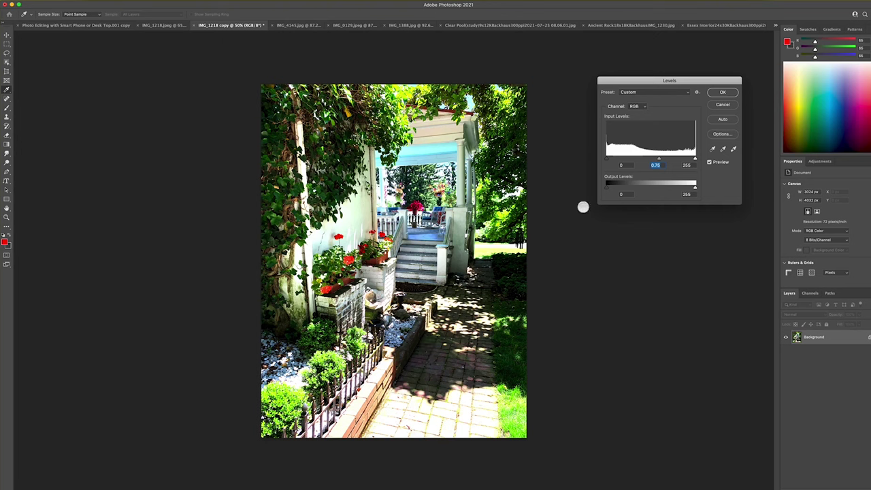
click(726, 104)
key(b)
click(155, 24)
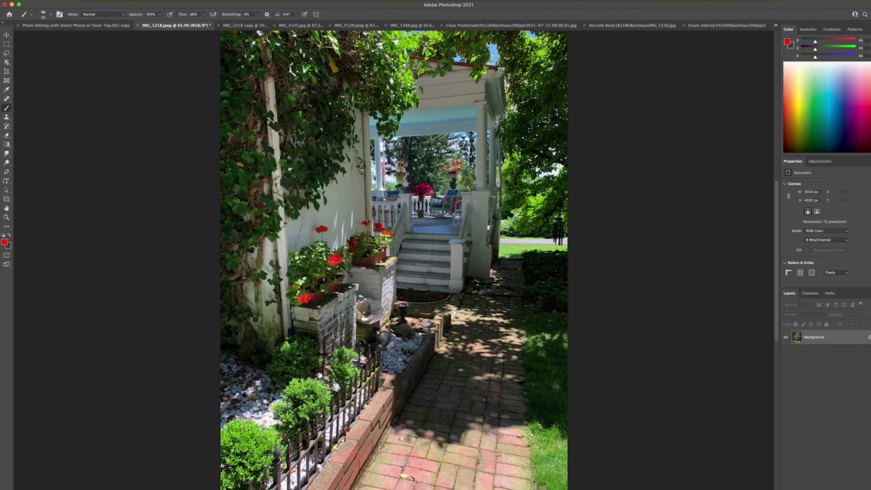
Apply an Exposure adjustment of about -0.16 to IMG_1218.jpeg
click(91, 0)
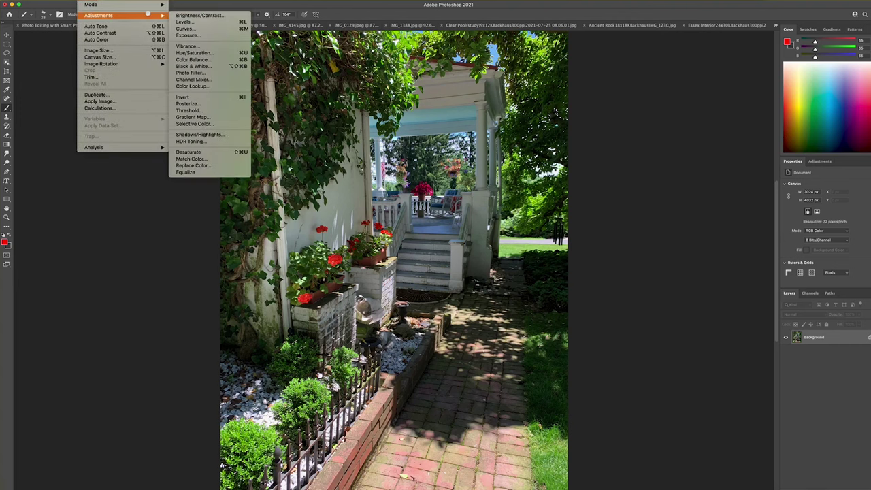
mouse_move(161, 15)
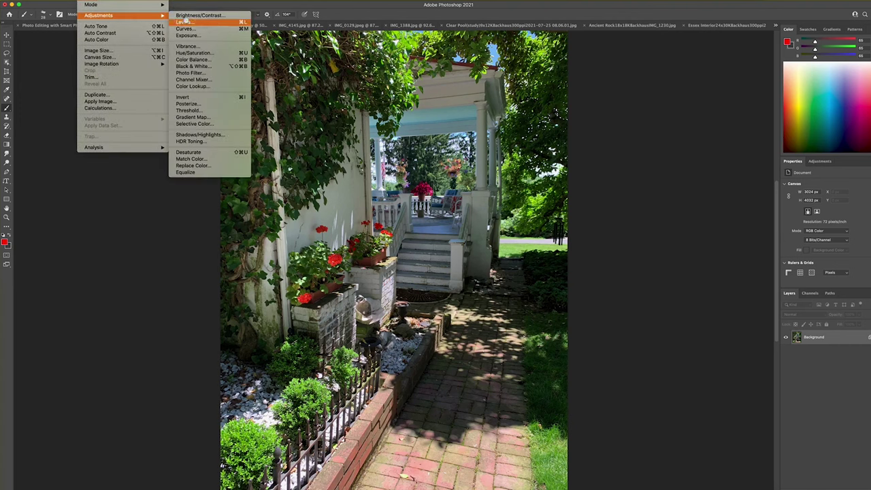
click(189, 34)
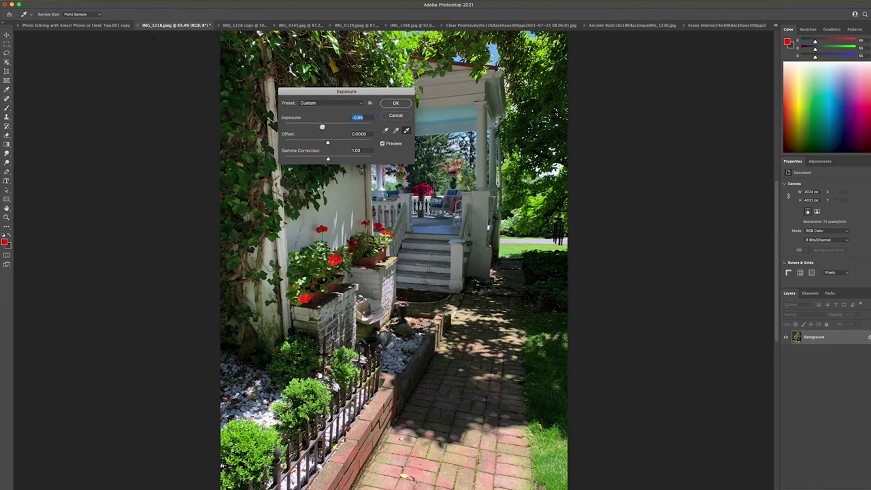
drag(320, 127, 325, 127)
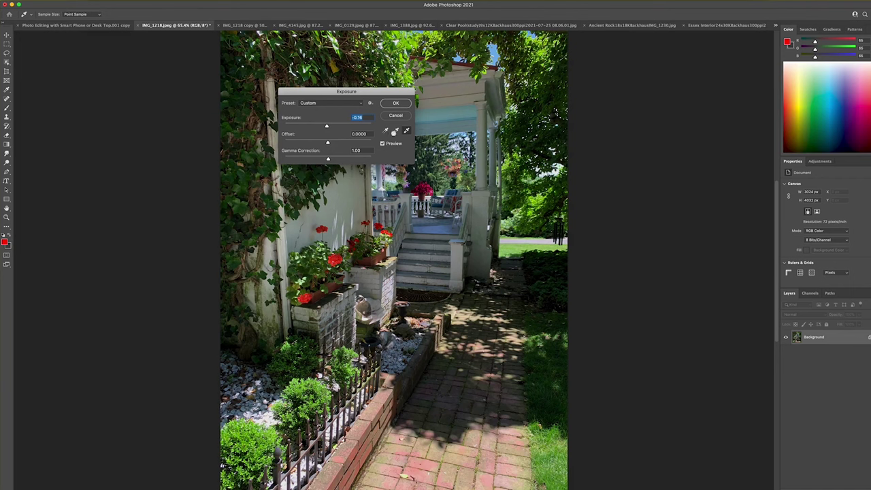
click(398, 102)
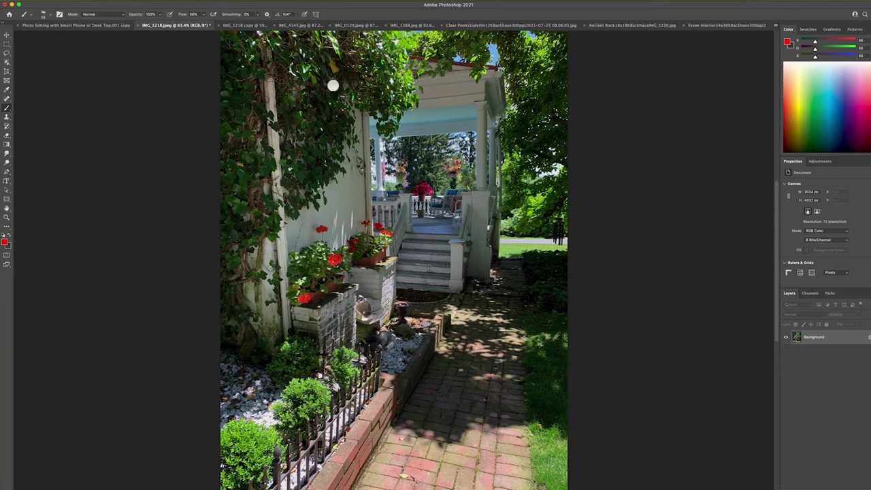
Show the IMG_4145.jpg barn-at-dusk photo at 87.2%
click(292, 23)
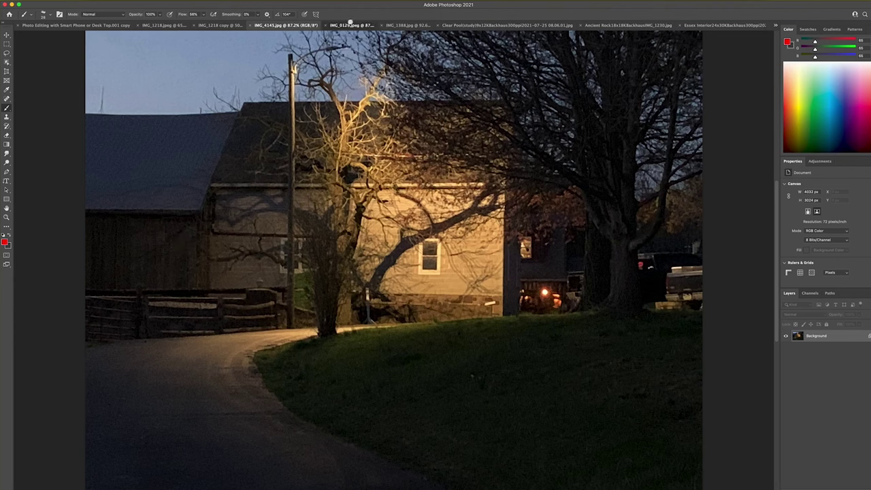
On IMG_0129, paint a red loop around the palm trees and a small mark in the sky
click(345, 24)
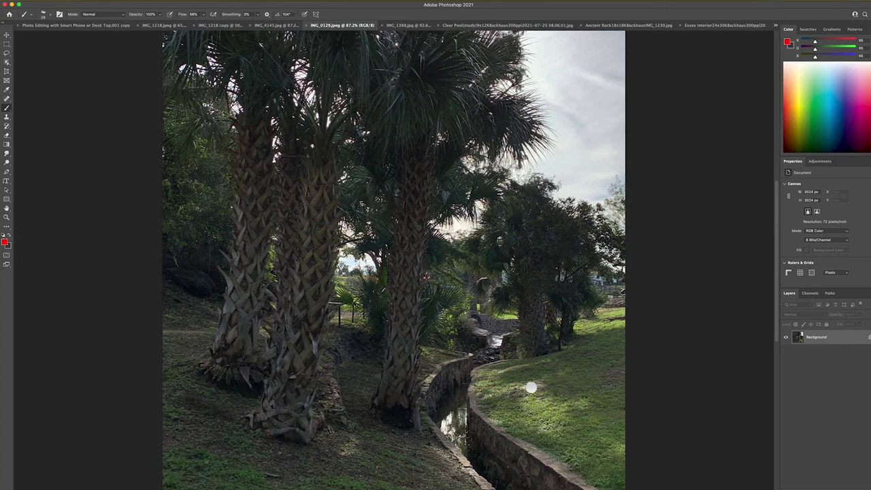
mouse_move(535, 413)
mouse_down()
mouse_move(603, 254)
mouse_move(501, 137)
mouse_move(319, 39)
mouse_move(206, 97)
mouse_move(209, 422)
mouse_move(373, 487)
mouse_up()
drag(480, 487, 522, 245)
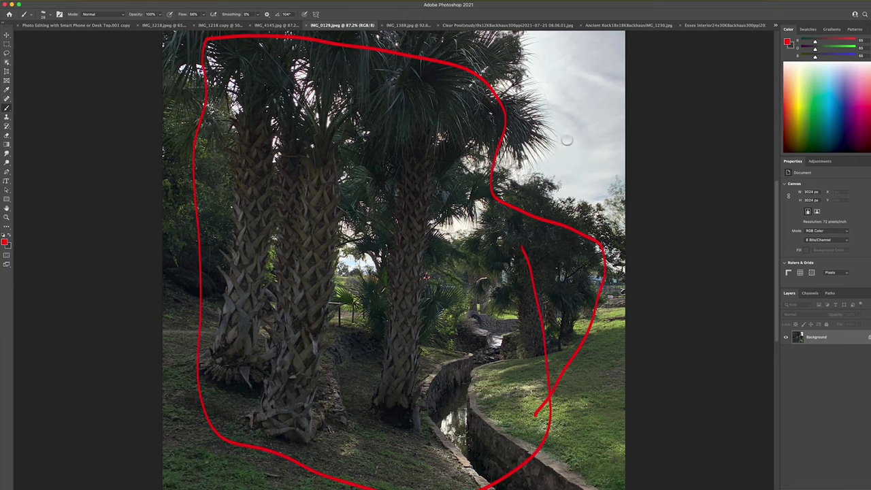
click(592, 192)
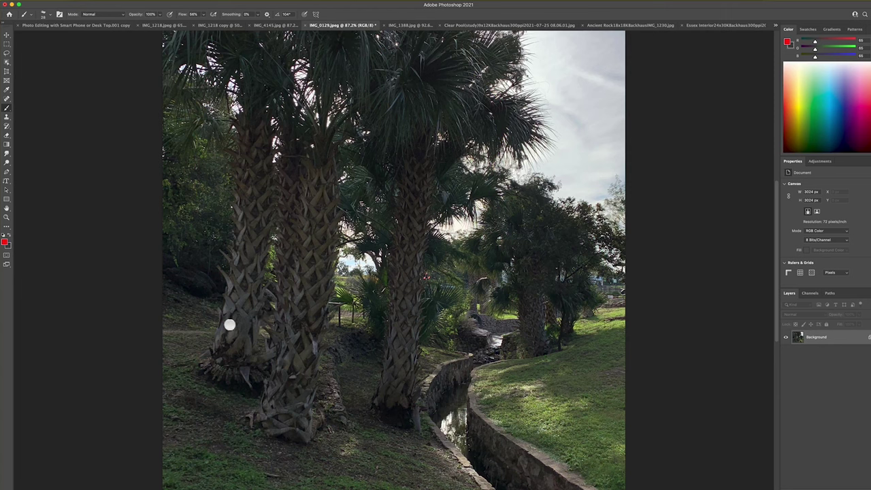
Stroke red marks over the palm trunks, right-hand trees, lawn and trunk bases
drag(260, 125, 240, 321)
drag(216, 165, 201, 245)
drag(310, 171, 300, 300)
drag(411, 218, 402, 320)
drag(367, 169, 366, 221)
drag(403, 121, 410, 174)
drag(490, 216, 489, 272)
mouse_move(535, 209)
mouse_down()
mouse_move(533, 279)
mouse_move(575, 276)
mouse_up()
drag(580, 292, 543, 389)
drag(586, 355, 559, 444)
drag(415, 416, 292, 439)
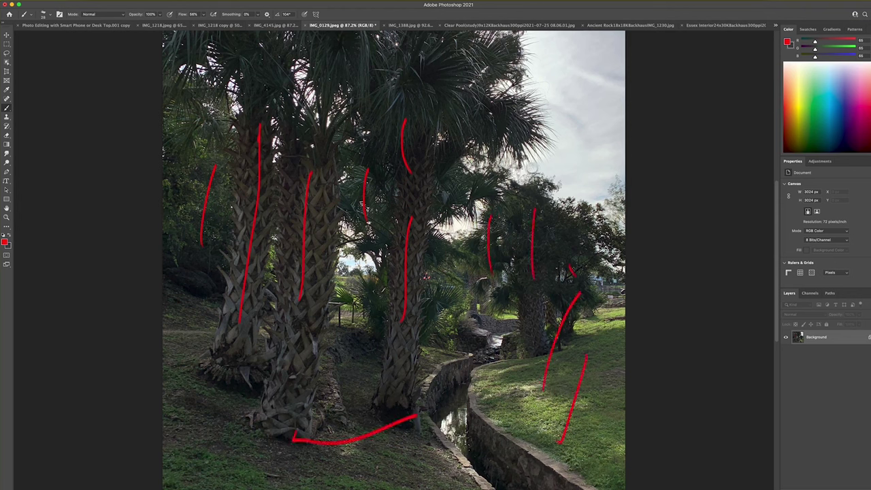
mouse_move(504, 170)
mouse_down()
mouse_move(536, 163)
mouse_move(550, 126)
mouse_move(530, 46)
mouse_move(616, 48)
mouse_move(604, 155)
mouse_move(539, 180)
mouse_up()
drag(572, 132, 575, 140)
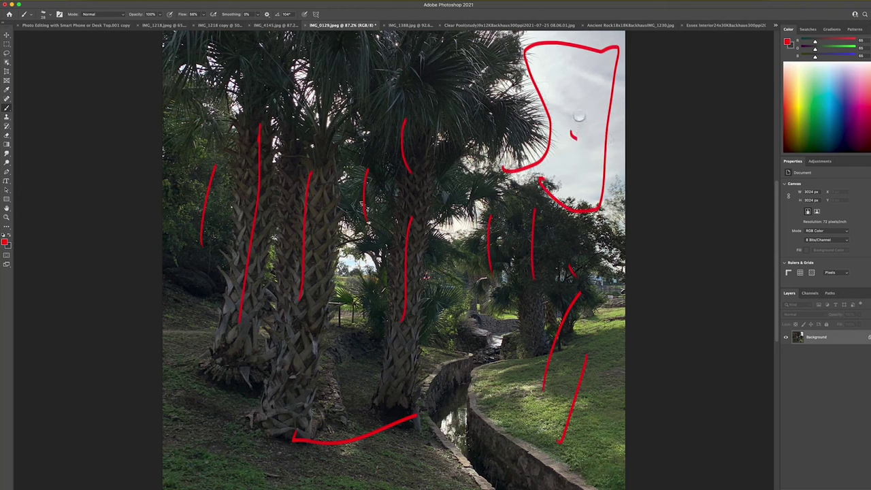
Undo the recent red trunk, tree and lawn strokes
key(super+z)
key(super+z)
key(super+z)
key(super+z)
key(super+z)
key(super+z)
key(super+z)
key(super+z)
key(super+z)
key(super+z)
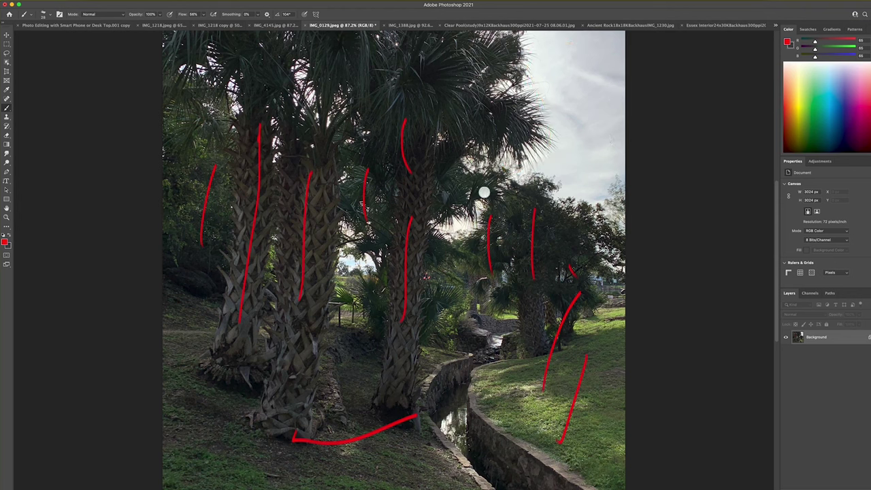
key(super+z)
key(super+z)
key(super+z)
key(super+z)
key(super+z)
key(super+z)
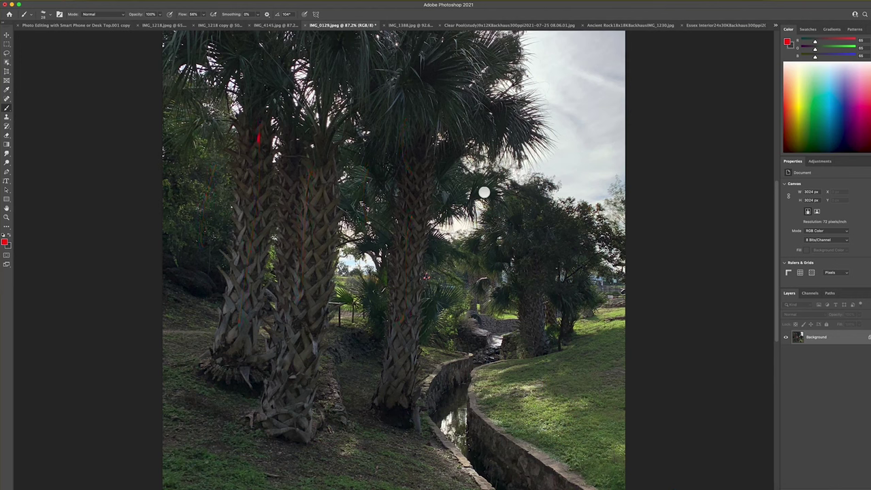
key(super+z)
Redraw a red outline around the palms and a box in the sky, then go to IMG_1388
mouse_move(502, 443)
mouse_down()
mouse_move(554, 361)
mouse_move(486, 148)
mouse_up()
mouse_move(475, 113)
mouse_down()
mouse_move(220, 143)
mouse_move(435, 389)
mouse_move(446, 371)
mouse_up()
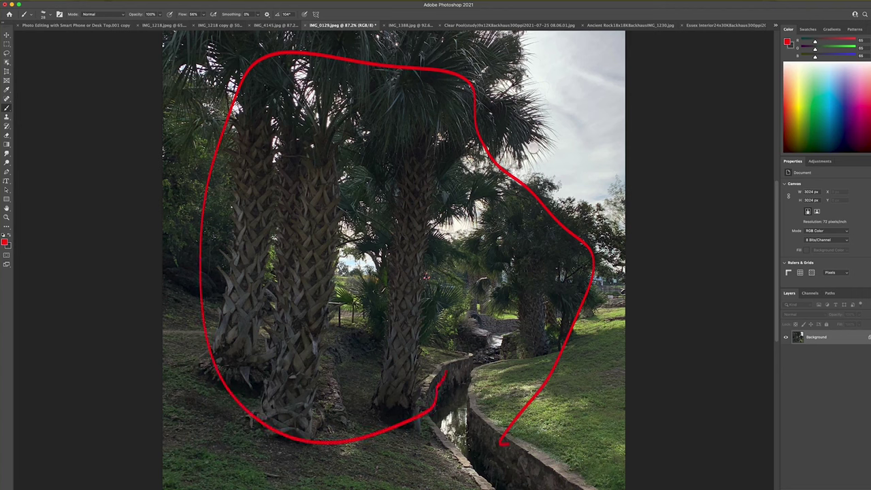
mouse_move(550, 149)
mouse_down()
mouse_move(556, 109)
mouse_move(603, 116)
mouse_move(607, 165)
mouse_move(548, 156)
mouse_move(571, 144)
mouse_up()
click(347, 260)
click(452, 231)
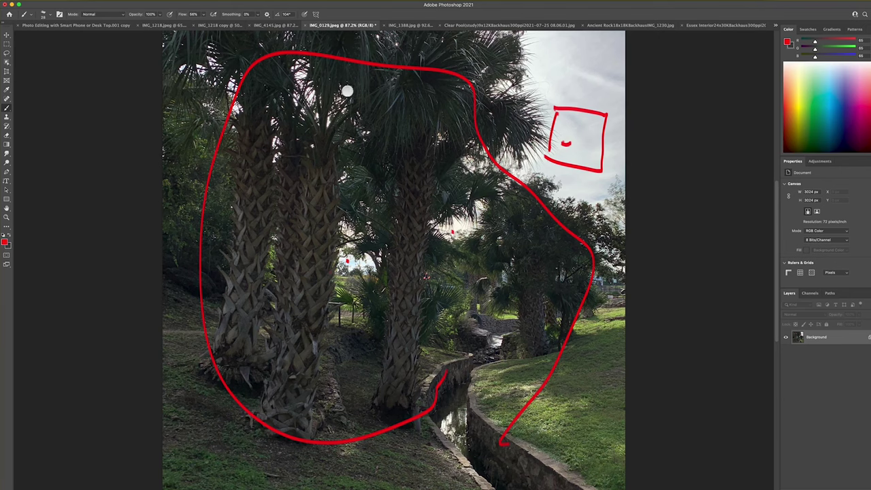
click(407, 25)
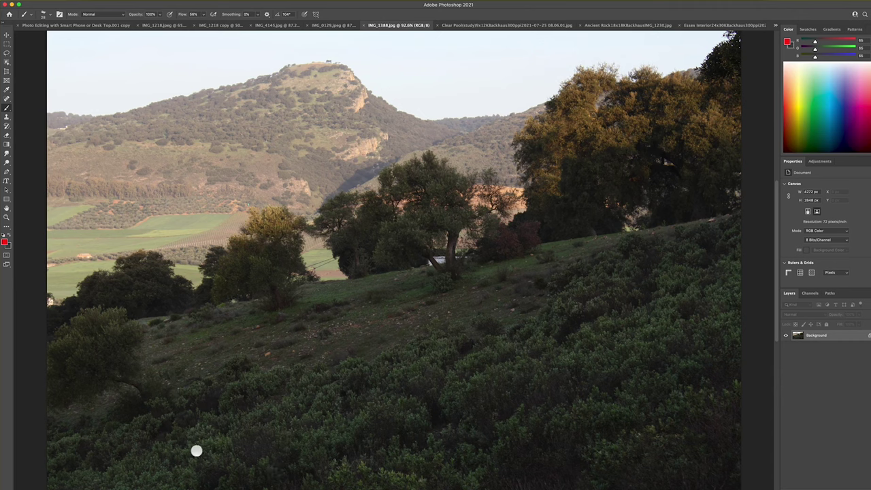
Scribble red notes across the hillside, trees, fields and sky on IMG_1388, then undo some
mouse_move(72, 471)
mouse_down()
mouse_move(83, 441)
mouse_move(376, 462)
mouse_move(593, 402)
mouse_move(435, 421)
mouse_move(577, 307)
mouse_move(649, 270)
mouse_move(665, 210)
mouse_move(590, 231)
mouse_up()
mouse_move(704, 145)
mouse_down()
mouse_move(611, 133)
mouse_move(552, 184)
mouse_up()
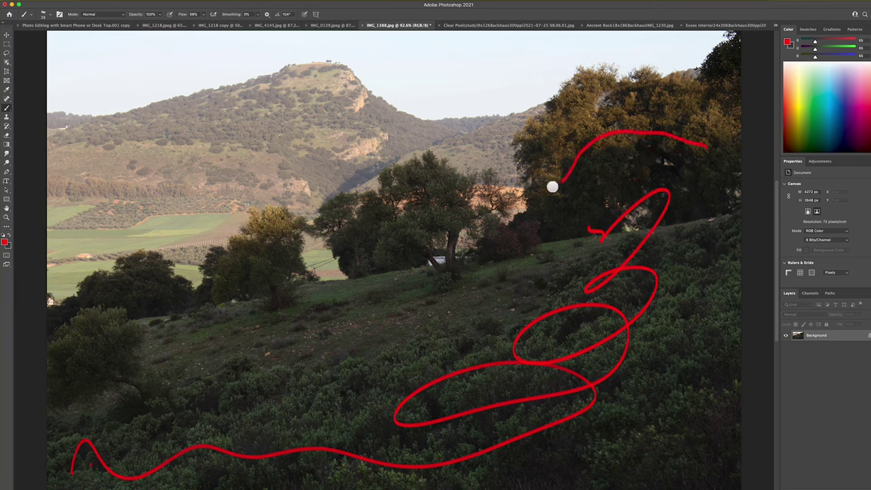
mouse_move(643, 107)
mouse_down()
mouse_move(625, 121)
mouse_move(602, 113)
mouse_up()
drag(321, 265, 317, 249)
drag(175, 242, 128, 234)
drag(208, 200, 170, 257)
mouse_move(240, 155)
mouse_down()
mouse_move(338, 158)
mouse_move(295, 164)
mouse_move(428, 140)
mouse_move(344, 140)
mouse_up()
mouse_move(390, 96)
mouse_down()
mouse_move(469, 64)
mouse_move(390, 41)
mouse_move(223, 42)
mouse_move(78, 72)
mouse_move(193, 70)
mouse_up()
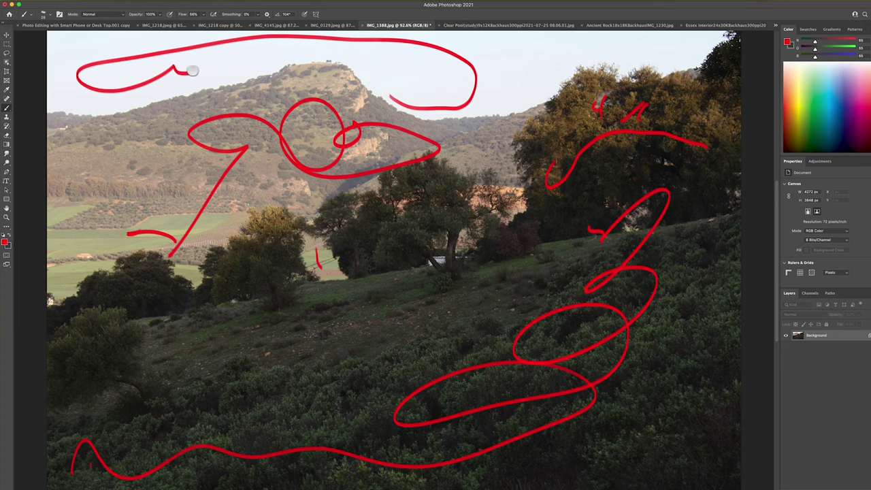
key(super+z)
key(super+z)
key(super+z)
key(super+z)
key(super+z)
key(super+z)
key(super+z)
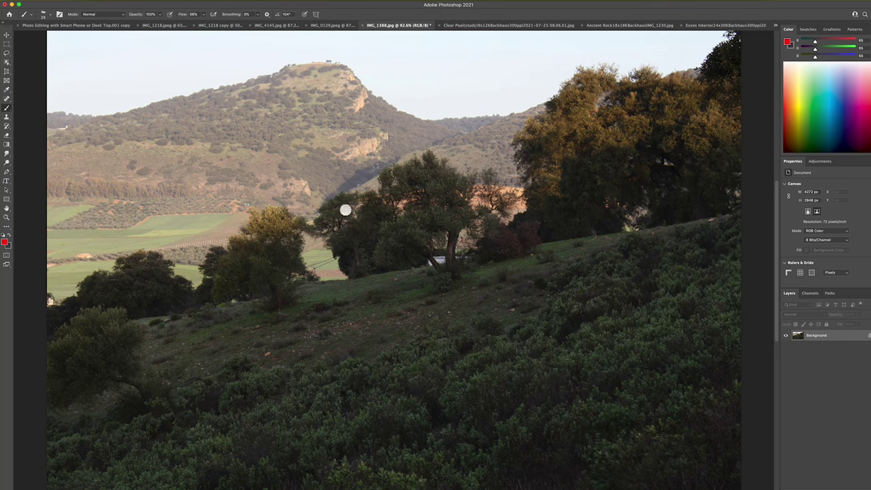
Sketch a red box around the central tree and a sun, undo them, and open Clear Pool
mouse_move(340, 204)
mouse_down()
mouse_move(334, 259)
mouse_move(335, 190)
mouse_move(405, 197)
mouse_move(414, 285)
mouse_move(354, 290)
mouse_move(328, 253)
mouse_up()
mouse_move(424, 205)
mouse_down()
mouse_move(452, 213)
mouse_move(444, 227)
mouse_move(422, 223)
mouse_move(408, 205)
mouse_move(439, 217)
mouse_move(436, 206)
mouse_move(433, 288)
mouse_move(433, 172)
mouse_move(437, 272)
mouse_up()
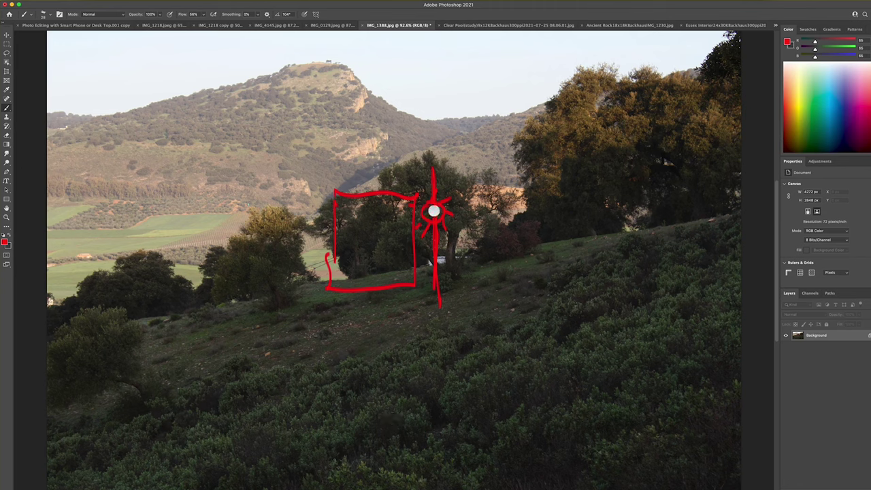
mouse_move(434, 249)
mouse_down()
mouse_move(446, 252)
mouse_move(425, 263)
mouse_move(431, 286)
mouse_move(434, 240)
mouse_up()
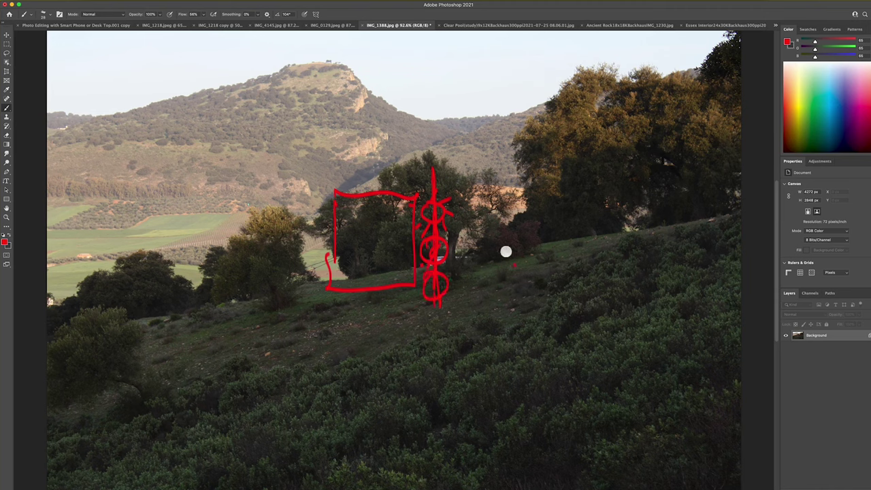
key(super+z)
key(super+z)
key(super+z)
key(super+z)
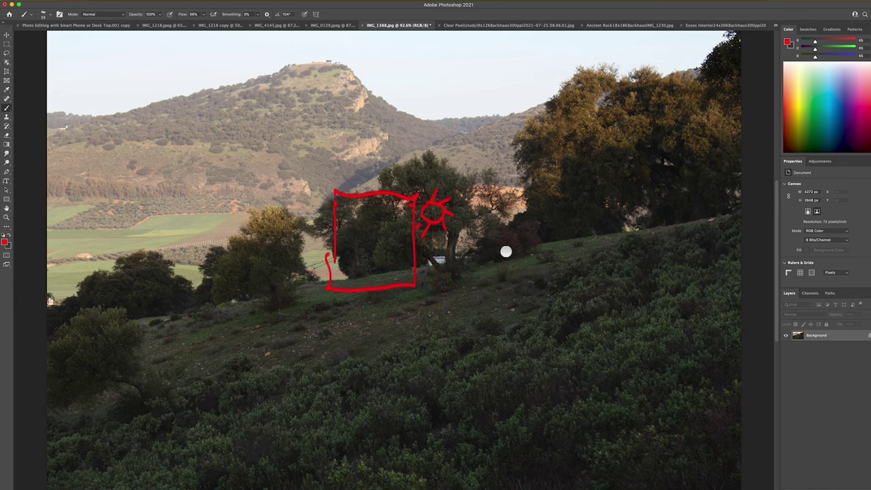
key(super+z)
key(super+z)
key(super+z)
key(super+z)
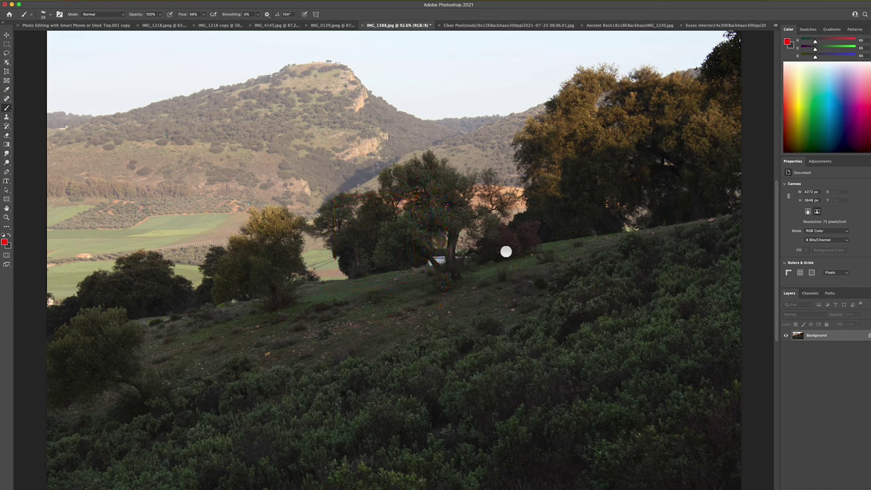
click(482, 25)
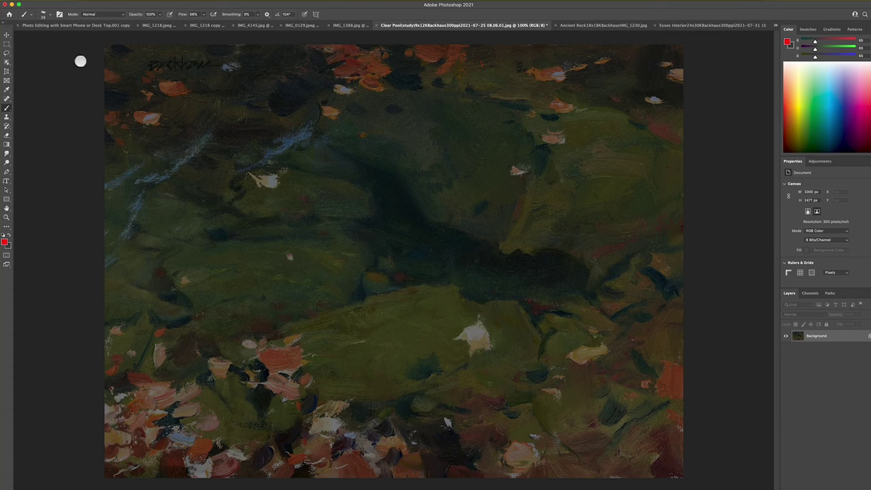
In Levels on the Clear Pool painting, drag the white input slider to brighten the highlights
click(89, 1)
mouse_move(95, 15)
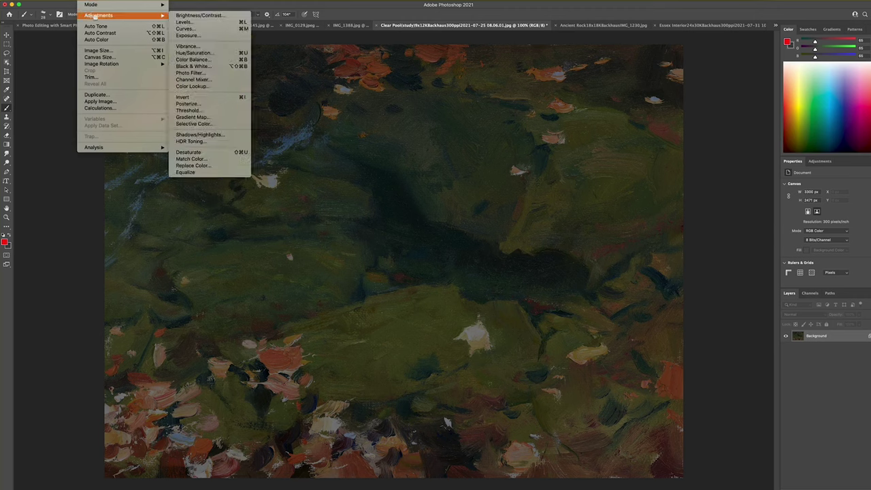
click(186, 22)
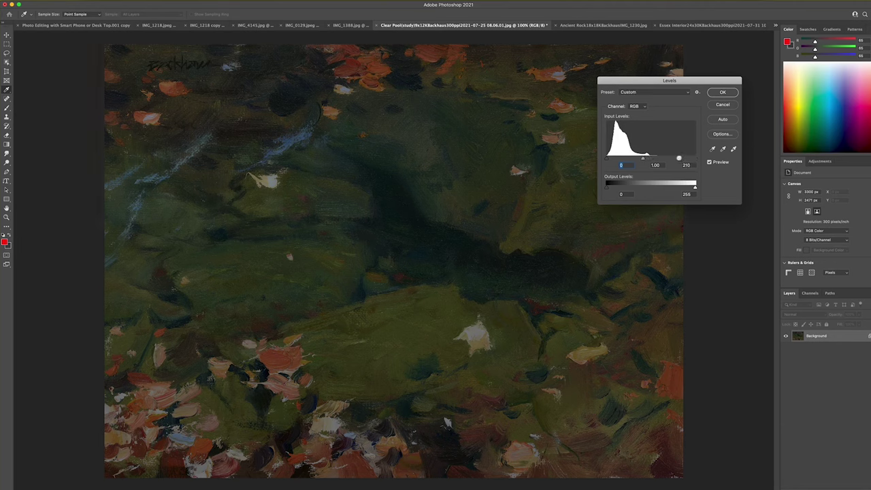
drag(673, 158, 657, 157)
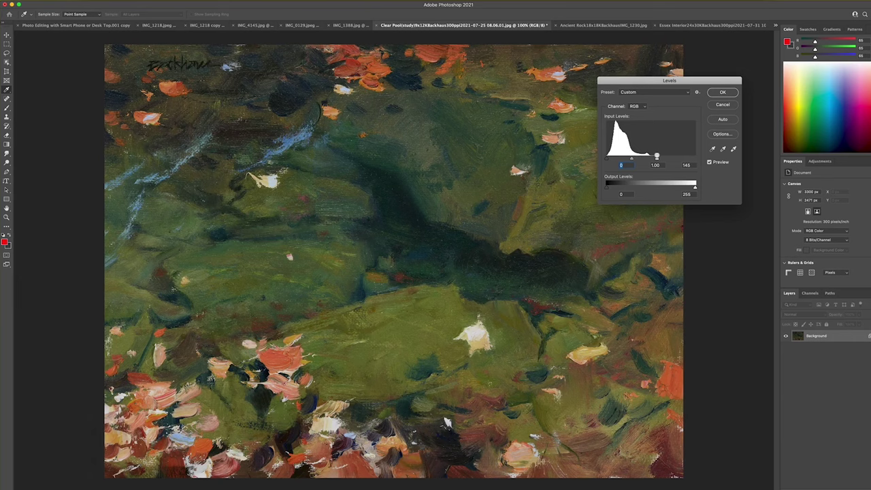
drag(657, 156, 657, 157)
text(99)
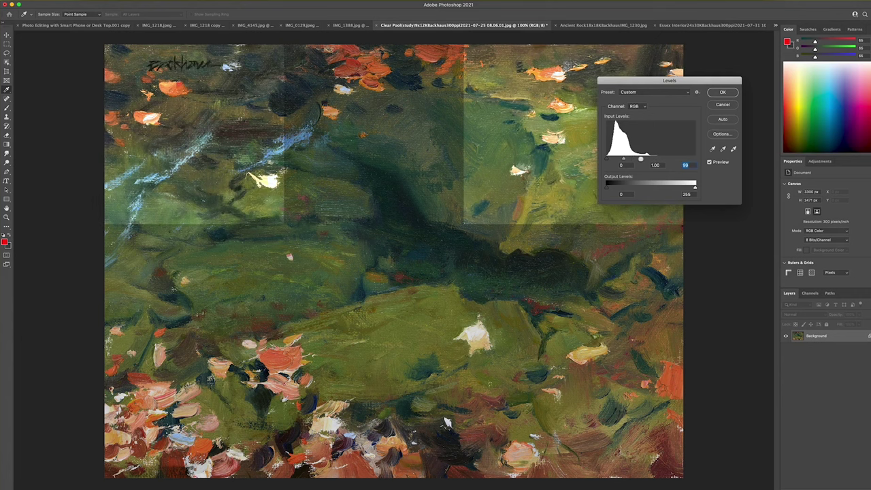
text(90)
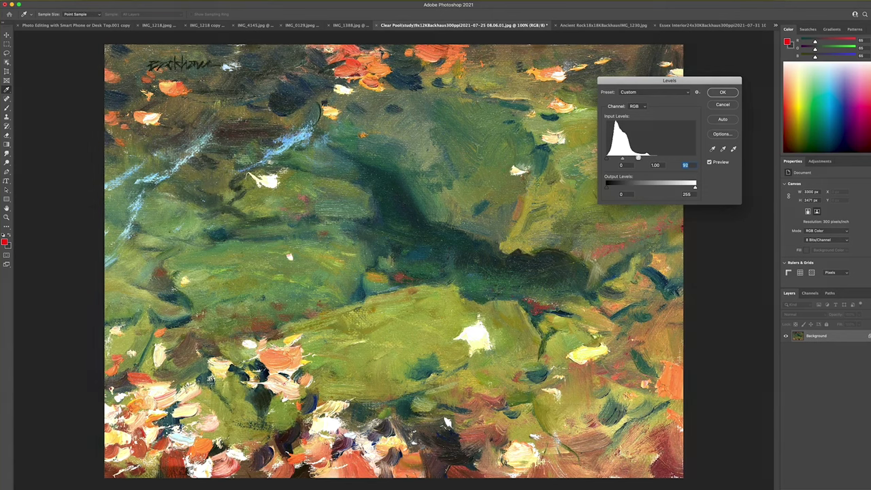
Push the white input to 255, back to 148, cancel Levels, and switch to Ancient Rock
key(Up)
key(Up)
key(Up)
key(Up)
key(Up)
key(Up)
key(Up)
key(Up)
key(Up)
key(Up)
key(Up)
key(Up)
key(Up)
key(Up)
key(Up)
key(Up)
key(Up)
key(Up)
key(Up)
key(Up)
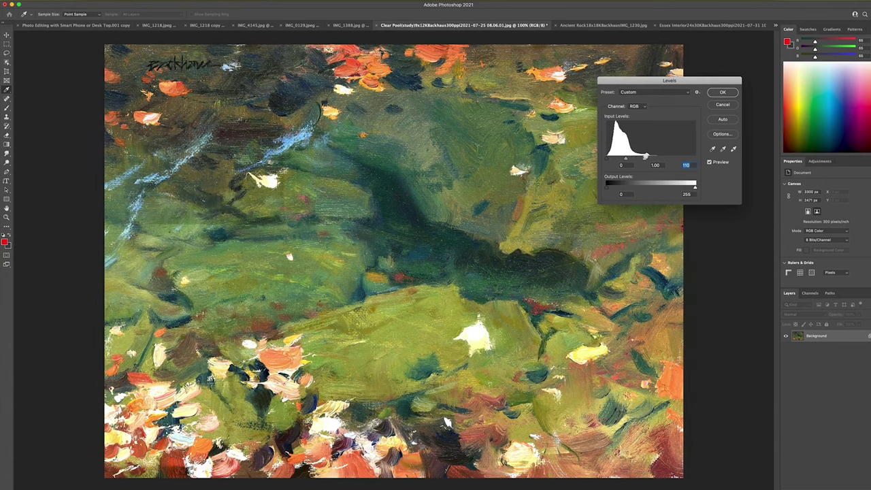
key(Up)
key(Up)
key(Up)
key(Up)
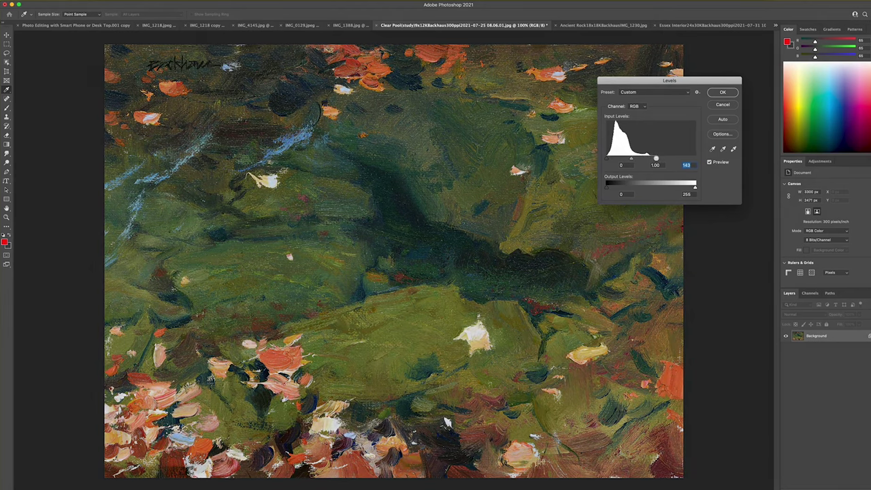
key(shift+Up)
key(shift+Up)
key(shift+Up)
key(shift+Up)
key(shift+Up)
key(shift+Up)
key(shift+Up)
key(shift+Up)
key(shift+Up)
key(shift+Up)
key(shift+Up)
key(shift+Up)
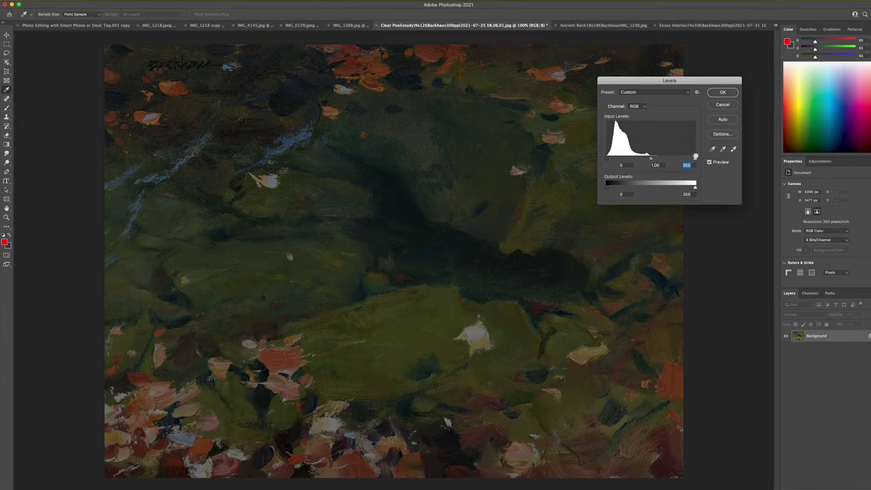
drag(687, 157, 658, 156)
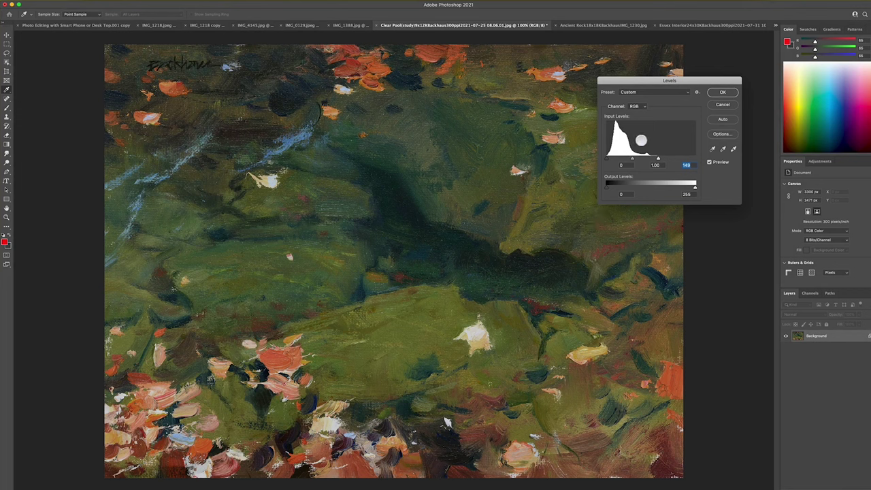
click(721, 104)
click(575, 24)
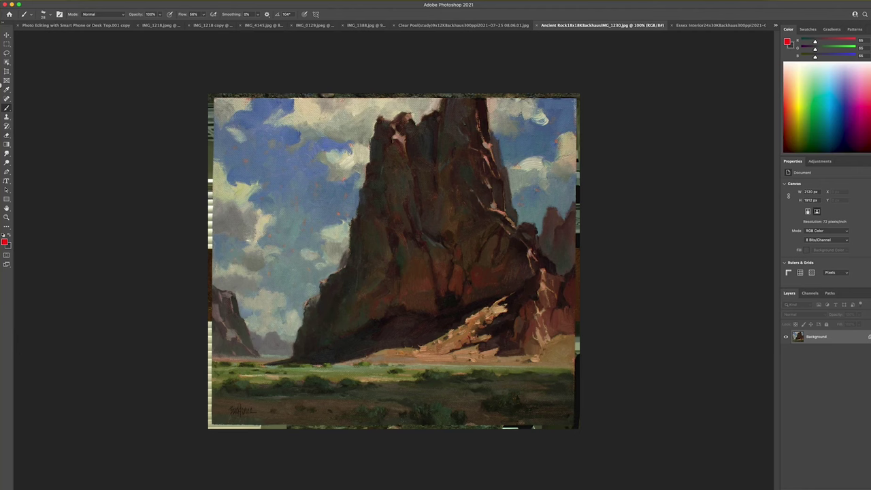
Select the rock painting inside its ragged border and crop to it (2120 × 1812 px)
click(7, 44)
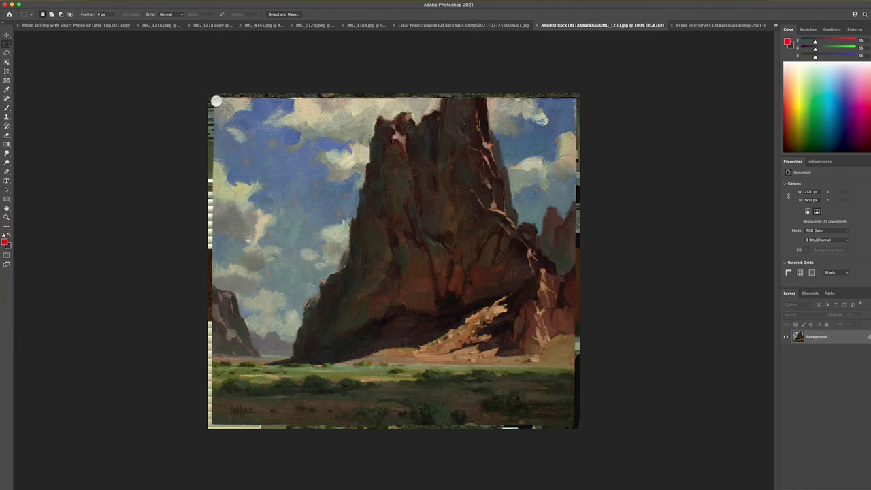
mouse_move(216, 101)
mouse_down()
mouse_move(570, 134)
mouse_move(562, 277)
mouse_move(571, 424)
mouse_move(569, 414)
mouse_up()
click(88, 0)
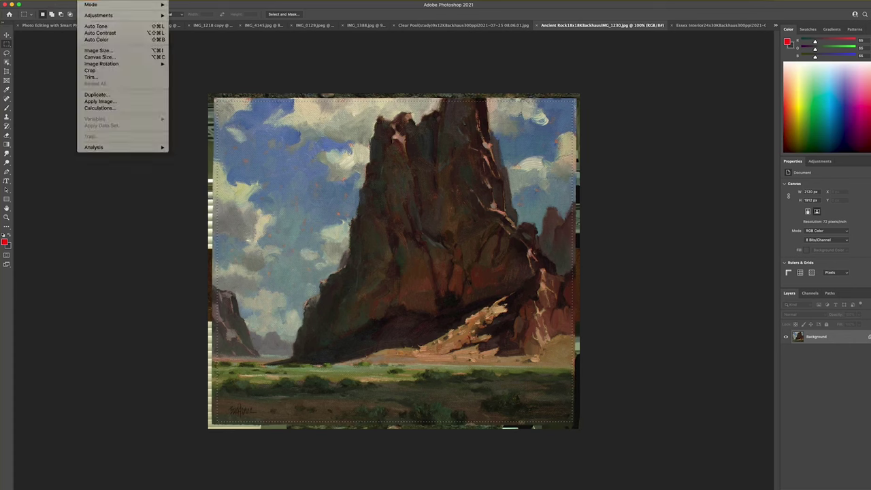
click(81, 70)
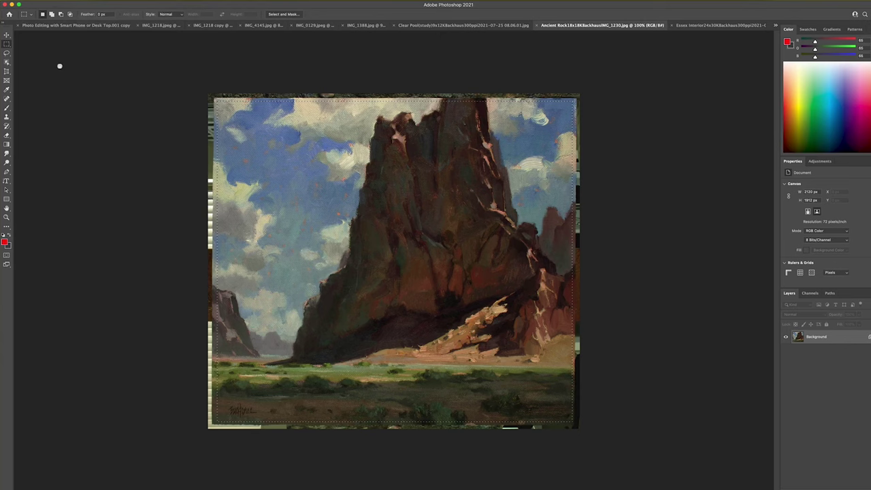
key(super+shift+i)
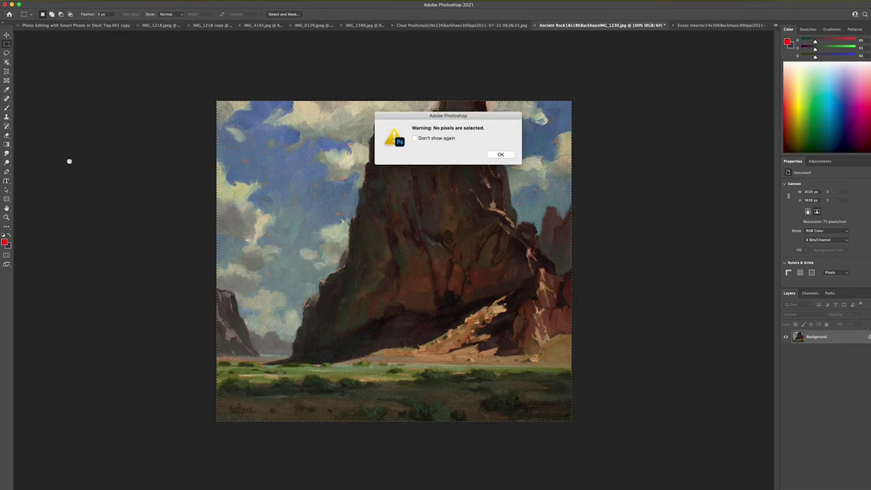
click(499, 155)
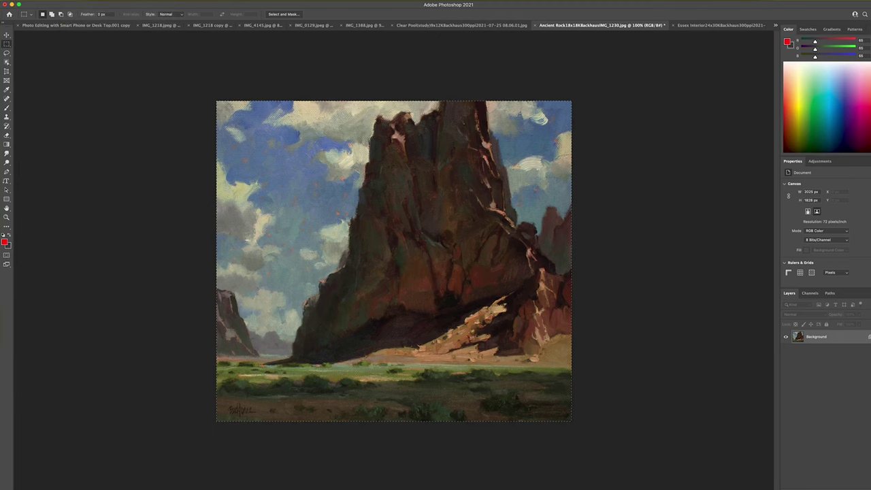
Undo the crop twice to restore the uncropped painting, then switch to Essex Interior
click(67, 0)
click(68, 4)
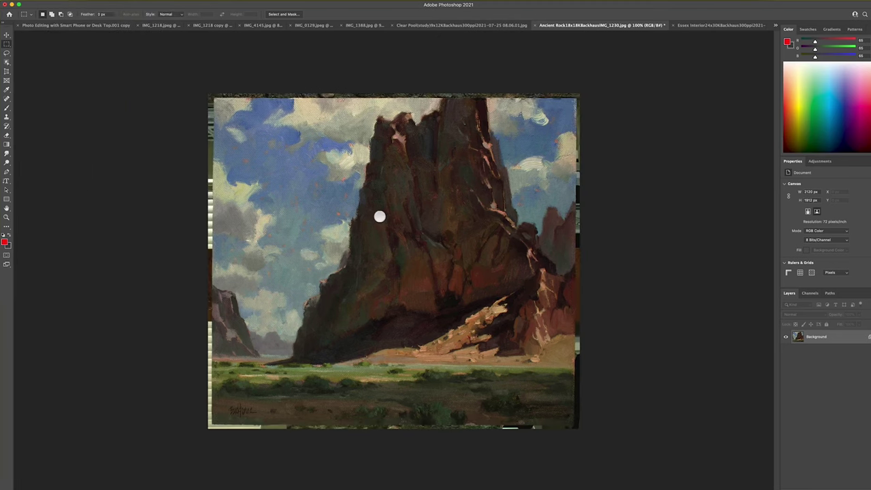
click(692, 25)
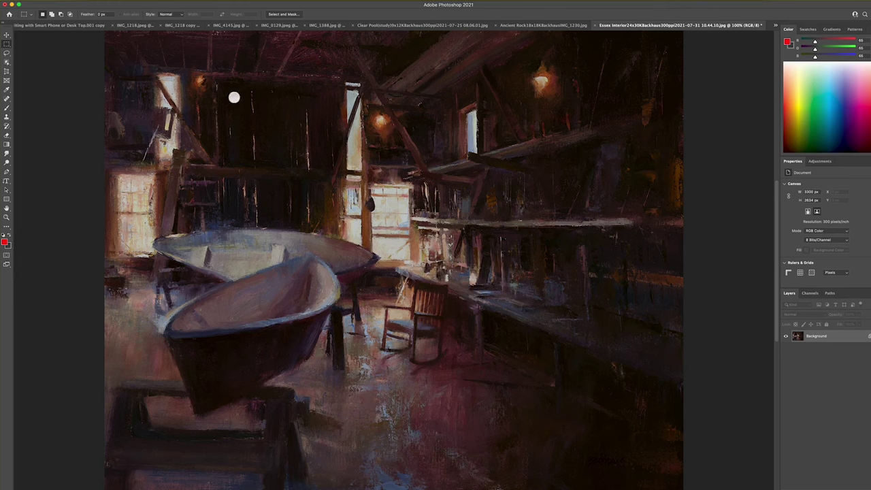
Sketch red brush circles around the upper wall, window, right shelves and top lamps
click(7, 108)
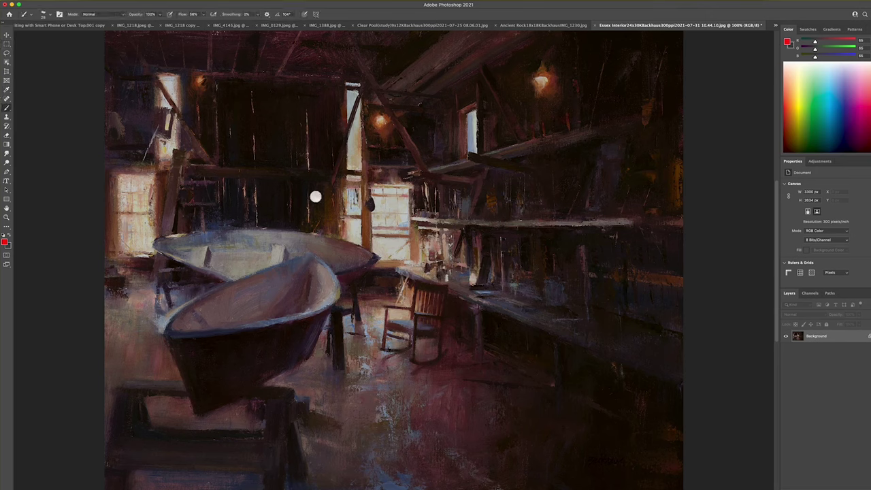
mouse_move(267, 102)
mouse_down()
mouse_move(240, 103)
mouse_move(236, 142)
mouse_move(289, 150)
mouse_move(299, 105)
mouse_move(242, 98)
mouse_move(258, 155)
mouse_up()
click(275, 120)
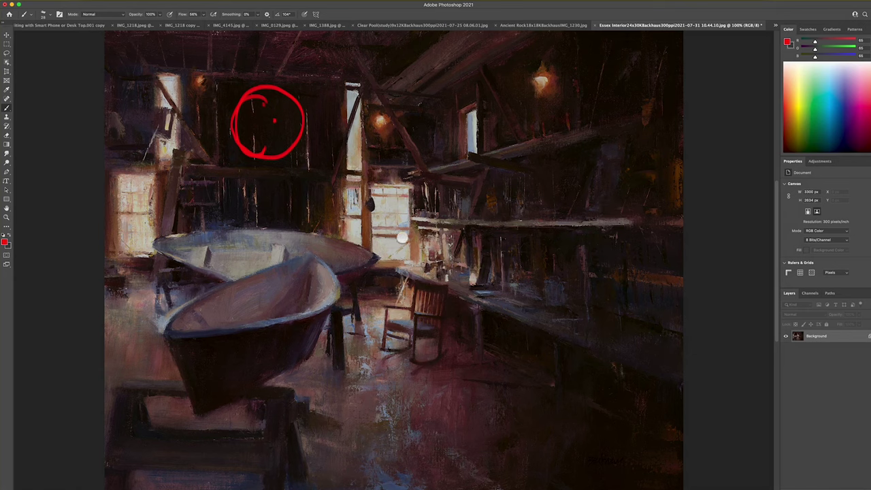
mouse_move(422, 203)
mouse_down()
mouse_move(383, 181)
mouse_move(341, 236)
mouse_move(418, 269)
mouse_move(345, 188)
mouse_up()
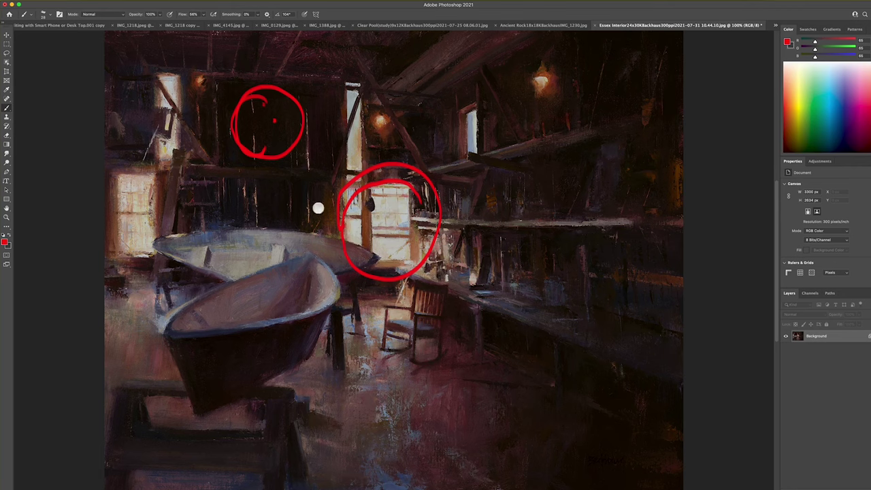
mouse_move(384, 303)
mouse_down()
mouse_move(394, 163)
mouse_move(446, 227)
mouse_move(345, 242)
mouse_up()
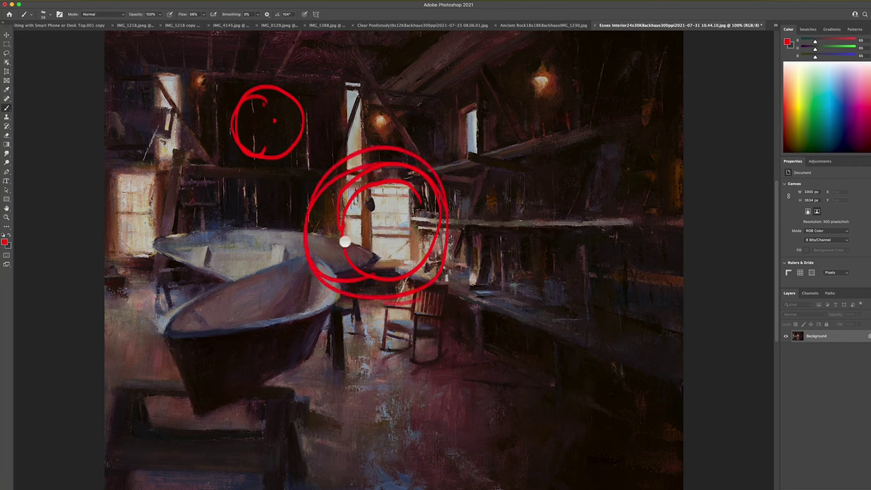
mouse_move(587, 69)
mouse_down()
mouse_move(584, 89)
mouse_move(615, 99)
mouse_move(658, 151)
mouse_move(623, 144)
mouse_up()
drag(574, 167, 592, 164)
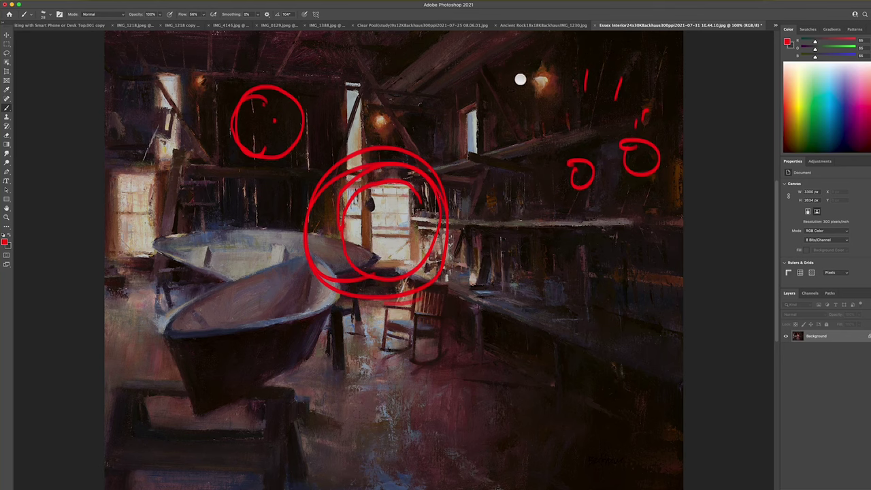
mouse_move(521, 66)
mouse_down()
mouse_move(495, 68)
mouse_move(496, 88)
mouse_move(523, 86)
mouse_move(519, 63)
mouse_up()
mouse_move(400, 52)
mouse_down()
mouse_move(397, 68)
mouse_move(401, 51)
mouse_up()
drag(326, 50, 332, 43)
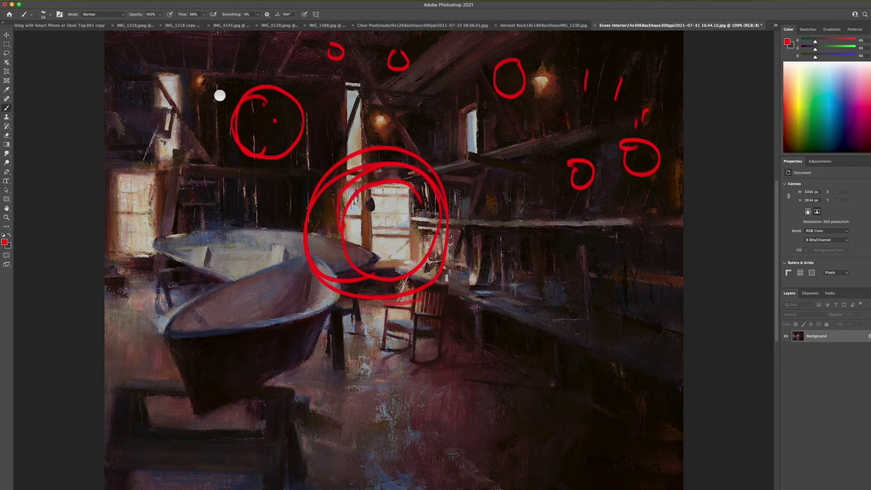
Undo the practice circles and ring the upper-right hanging lamp in red
key(super+z)
key(super+z)
key(super+z)
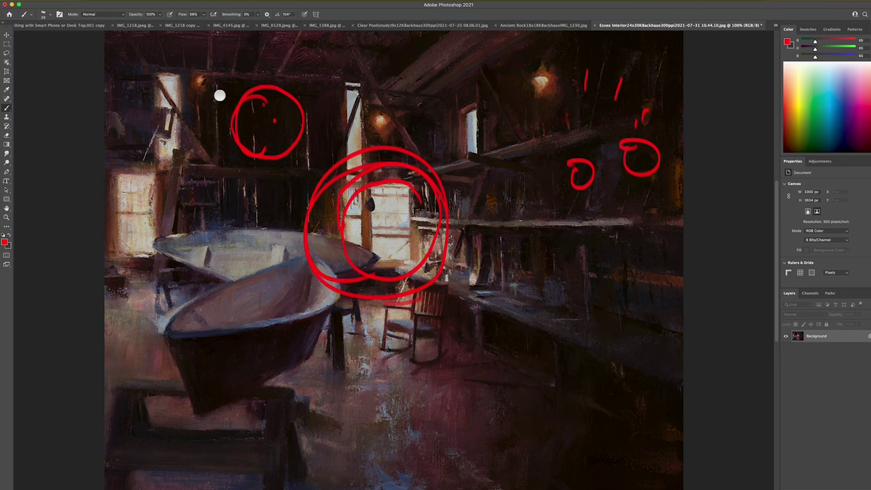
key(super+z)
key(super+z)
key(super+z)
key(super+z)
key(super+z)
key(super+z)
key(super+z)
key(super+z)
key(super+z)
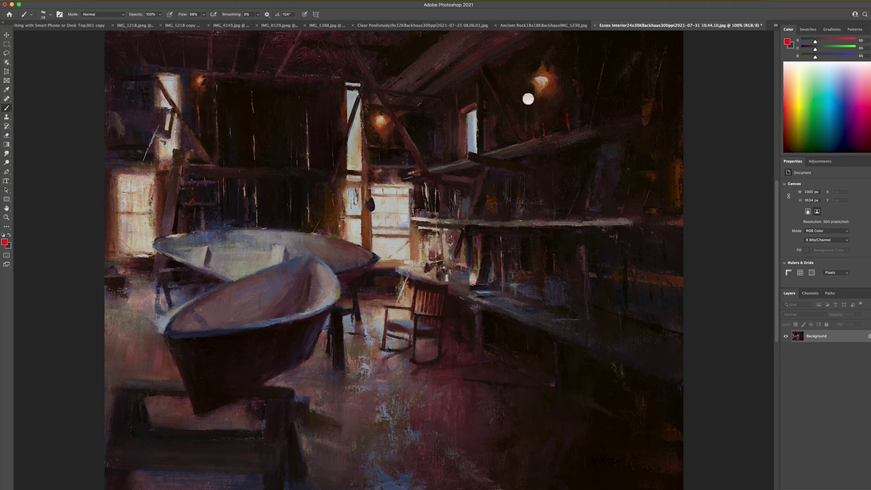
mouse_move(547, 75)
mouse_down()
mouse_move(524, 85)
mouse_move(535, 66)
mouse_up()
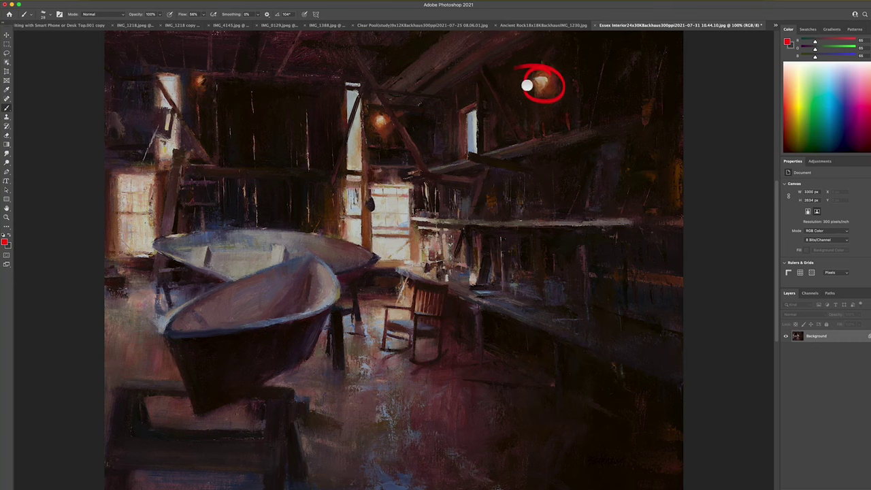
Open Springtime Hickory Creek from the document list, then switch to its 300ppi version
click(774, 25)
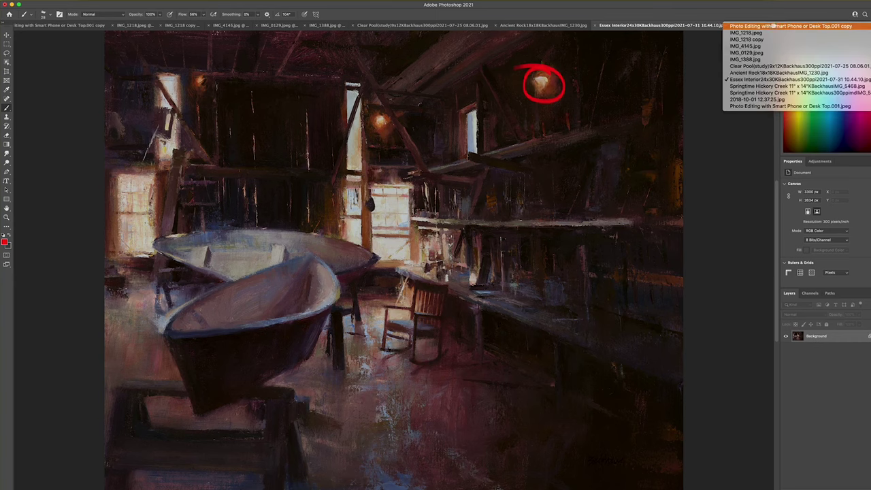
click(722, 85)
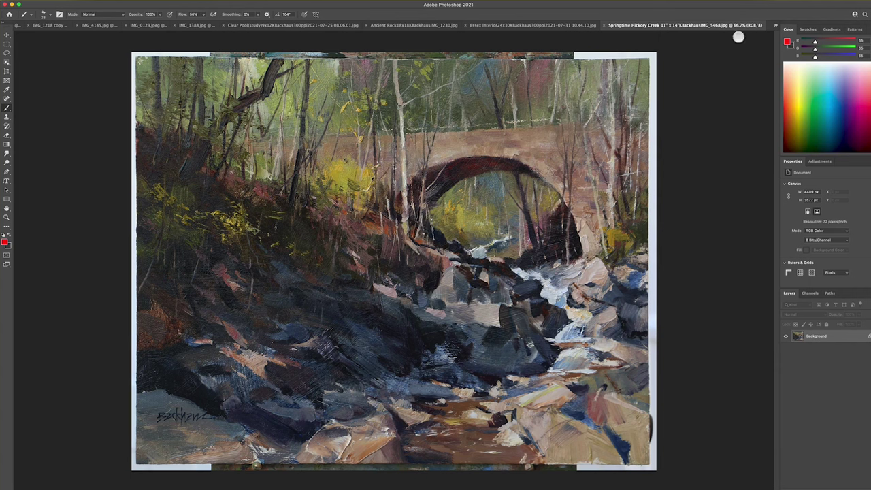
click(776, 25)
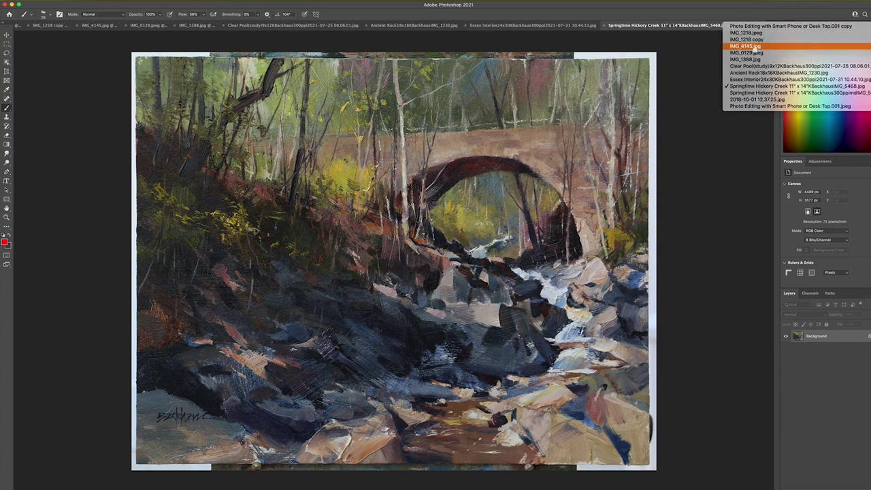
click(729, 93)
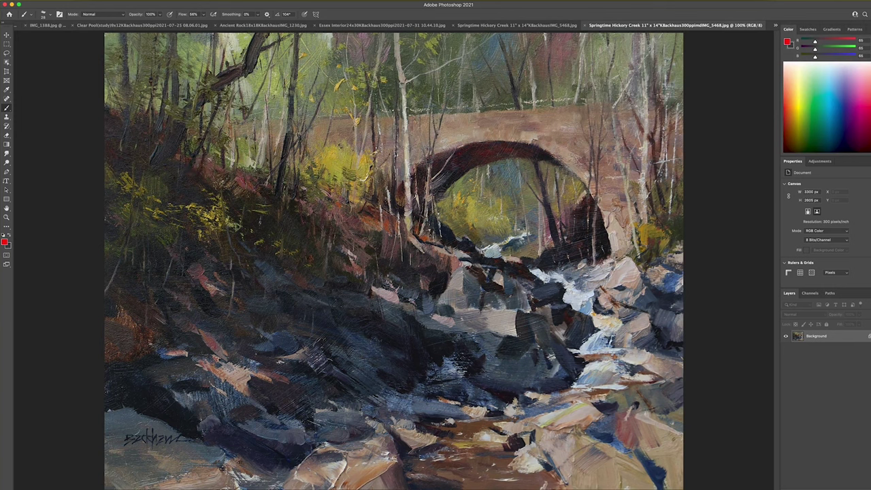
In Brightness/Contrast, preview the Hickory Creek painting at brightness -24 and contrast 31
click(85, 1)
mouse_move(95, 16)
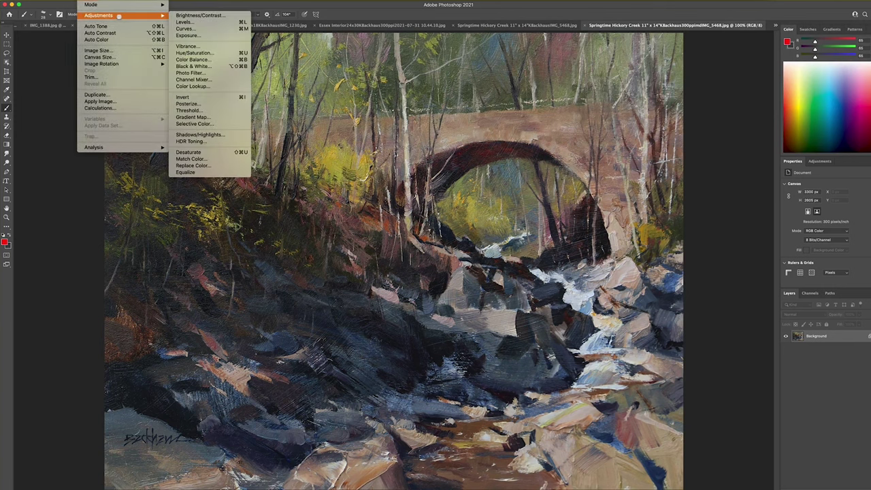
click(191, 15)
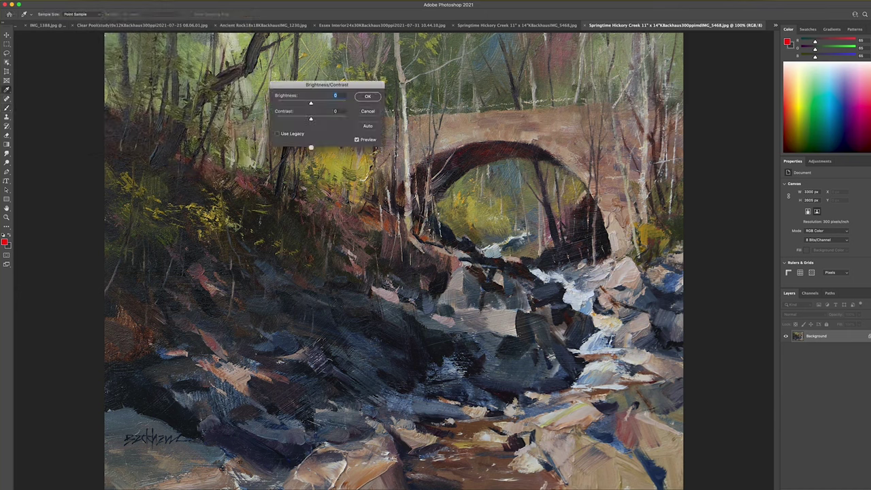
drag(310, 102, 325, 103)
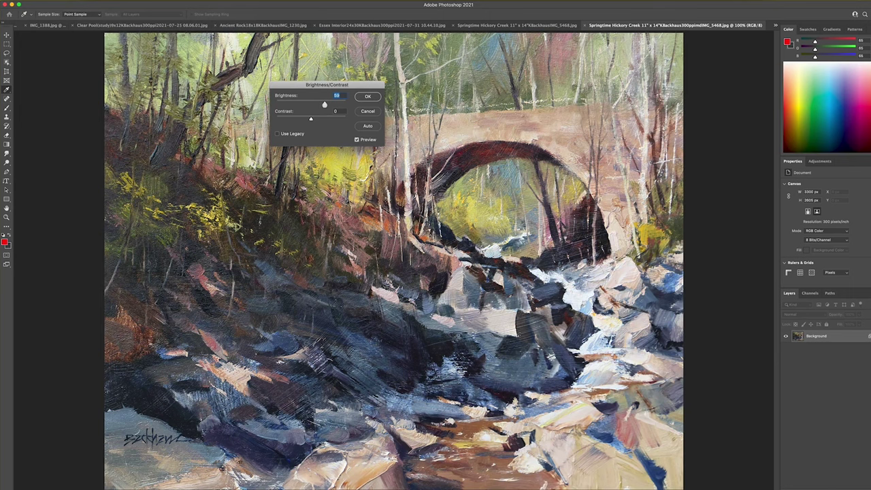
drag(322, 103, 277, 101)
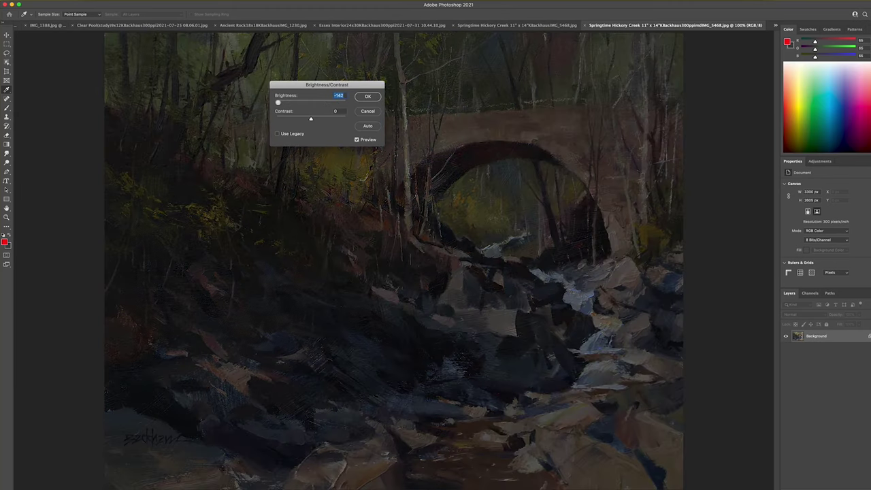
drag(279, 102, 311, 104)
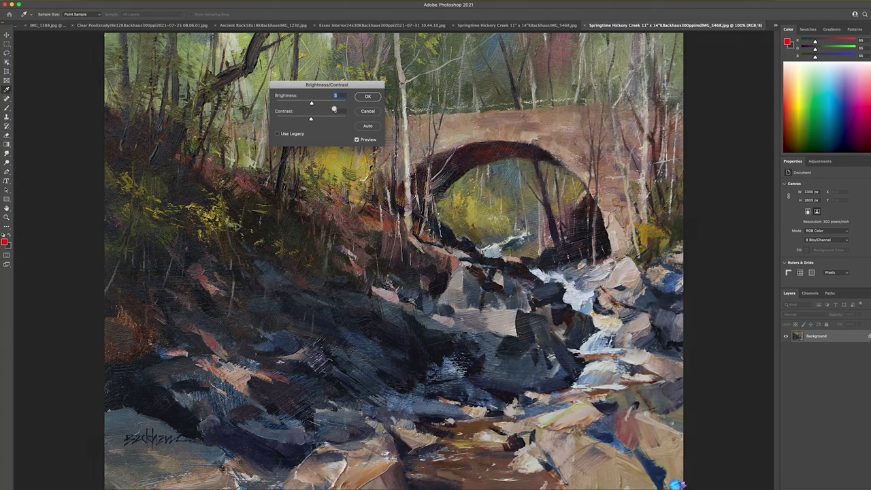
drag(311, 102, 306, 103)
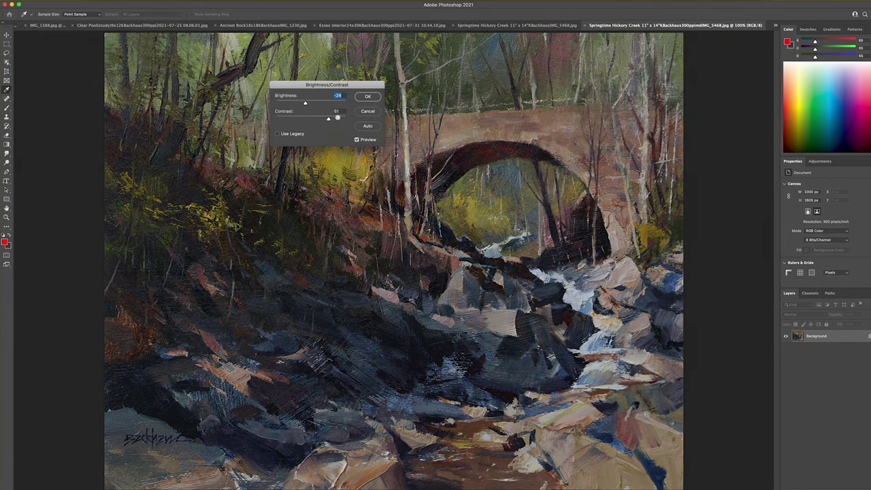
drag(338, 118, 346, 117)
Apply the Brightness/Contrast change and compare against the unadjusted Hickory Creek photo
click(365, 96)
key(b)
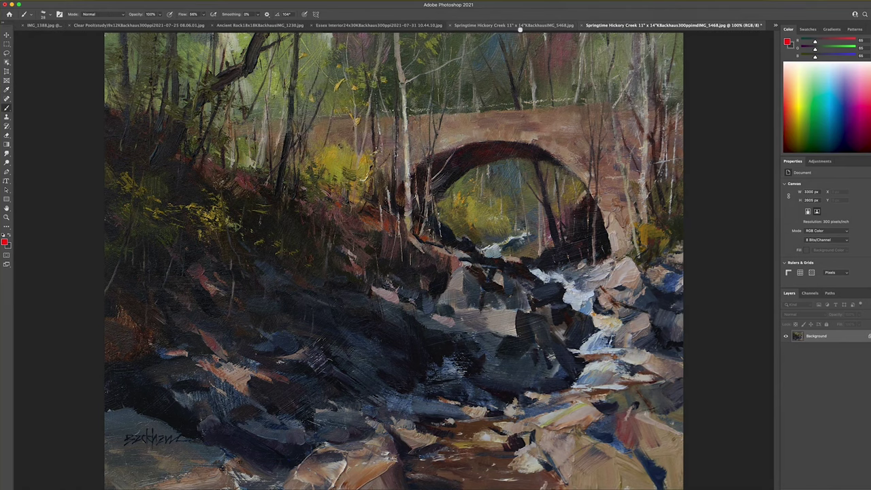
click(523, 26)
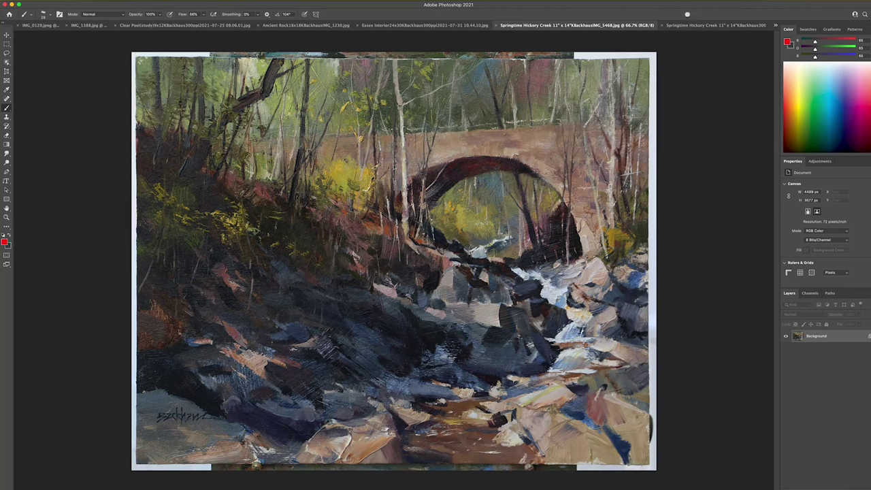
click(684, 24)
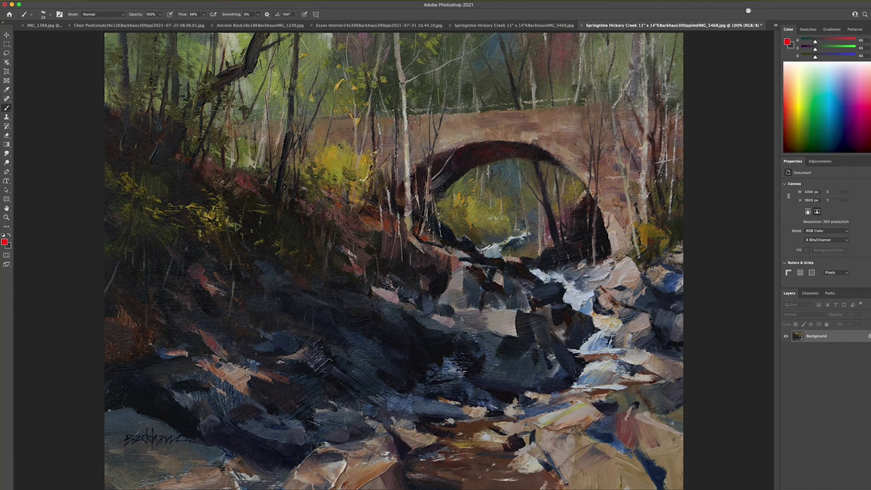
click(777, 26)
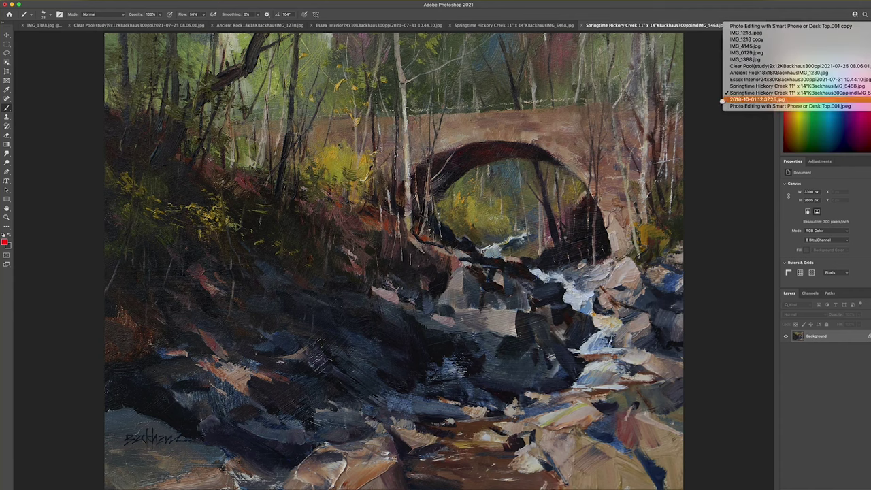
Open 2018-10-01 12.37.25.jpg and choose the Perspective Crop tool
click(734, 100)
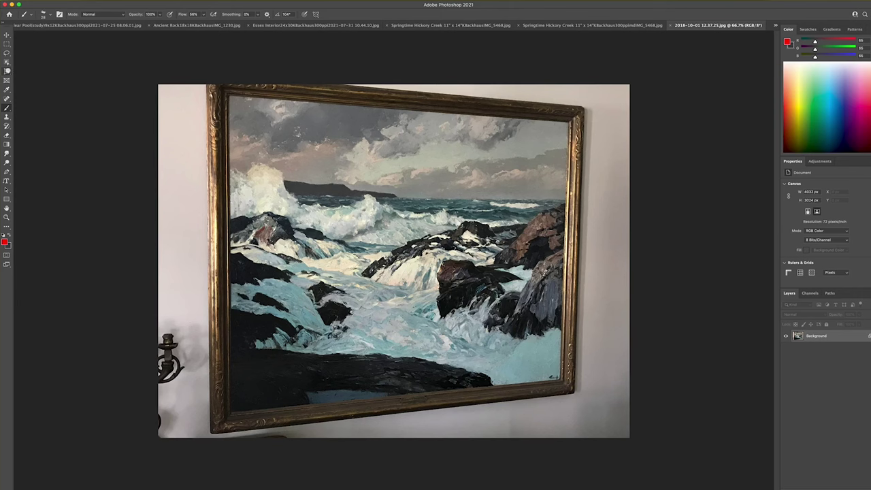
click(7, 71)
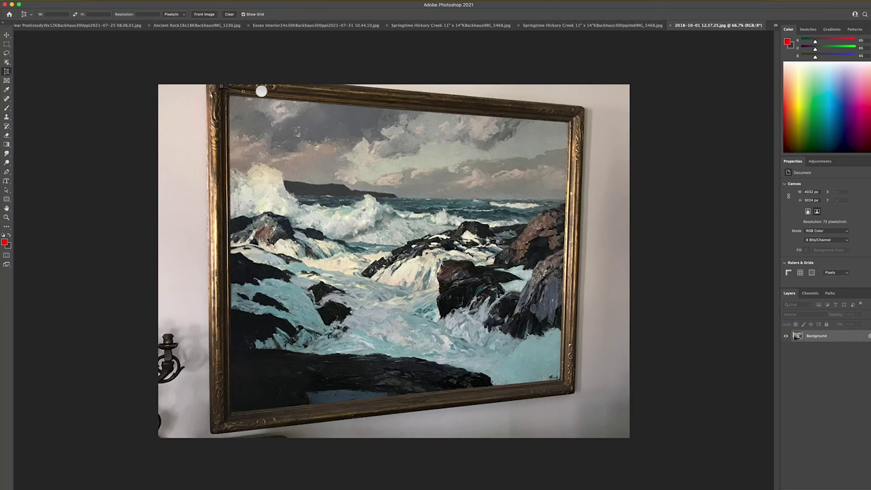
Mark the frame's corners, nudge the bottom-left one, and commit the perspective crop
click(574, 117)
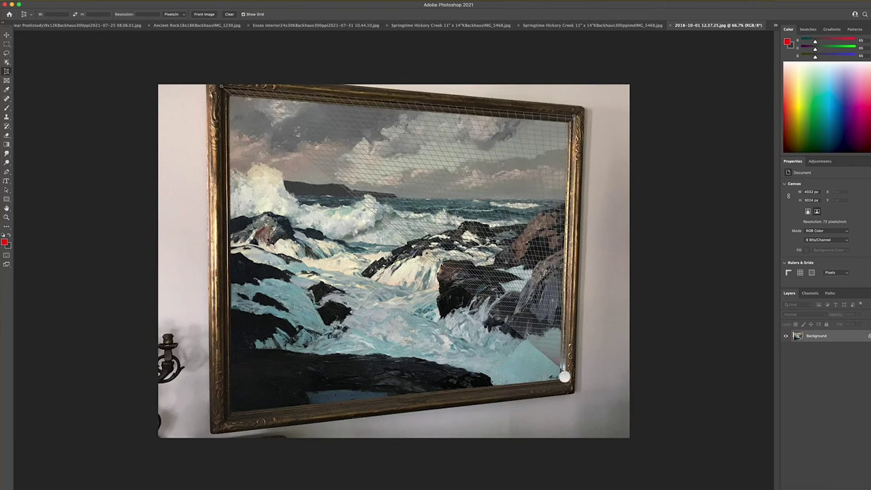
click(563, 382)
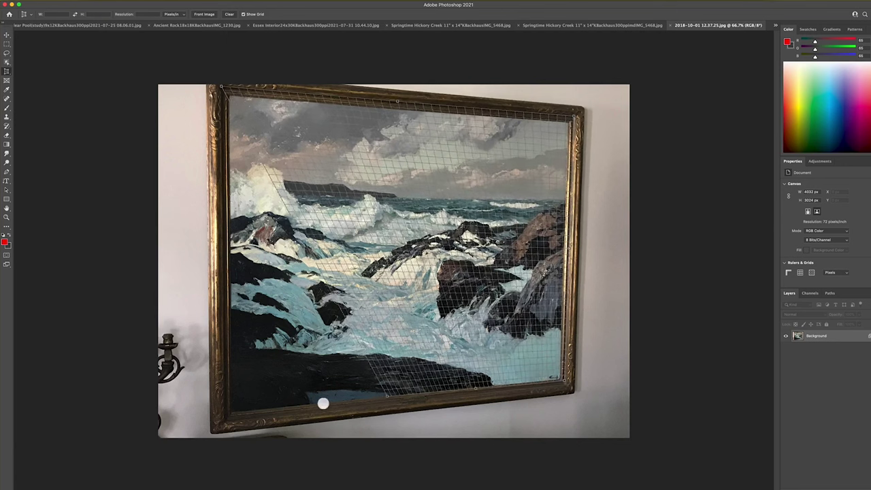
click(224, 421)
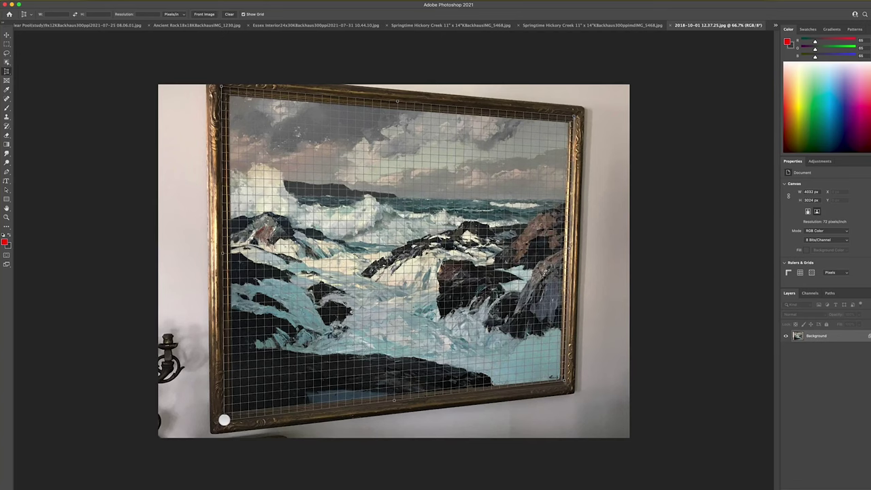
drag(223, 421, 225, 419)
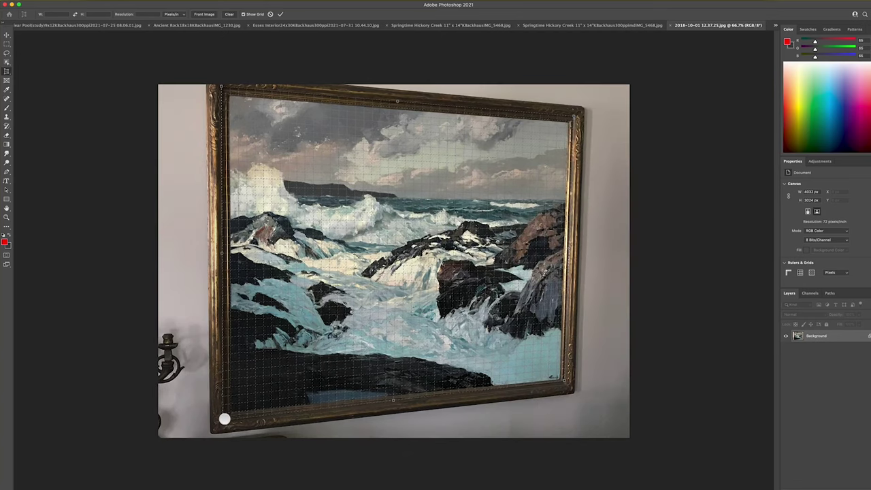
key(Return)
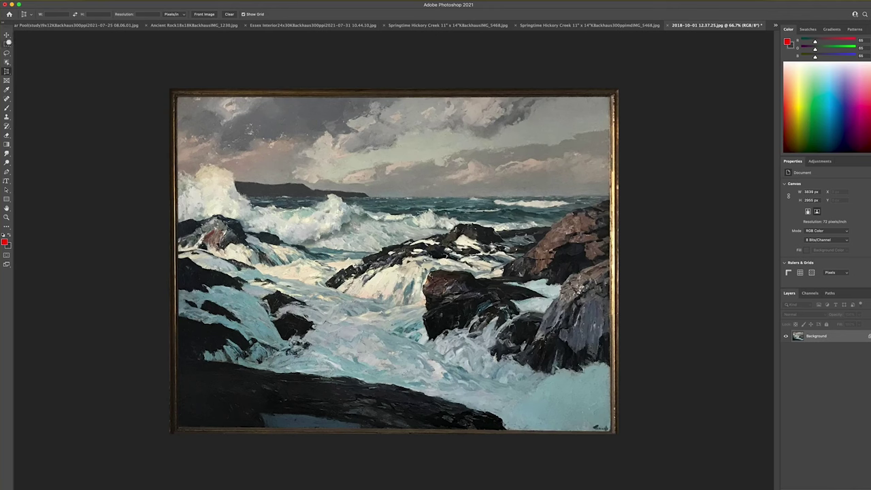
Try a rectangular selection around the seascape painting, then deselect it
click(7, 43)
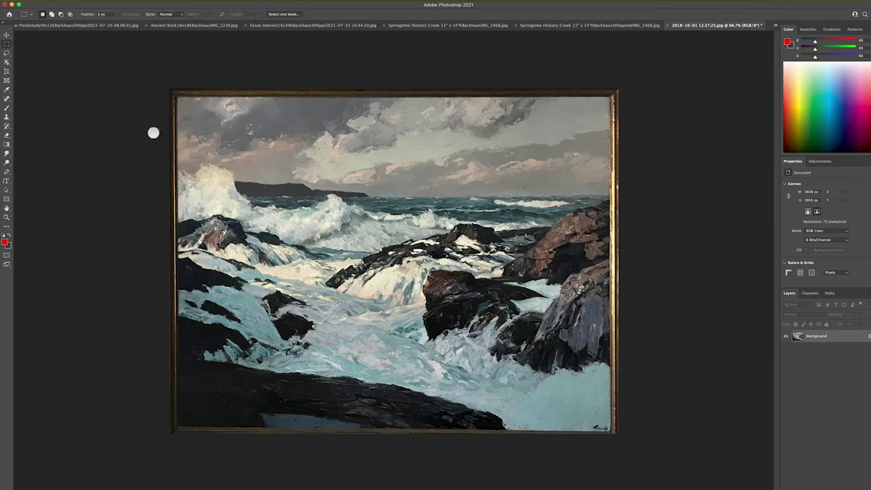
mouse_move(179, 100)
mouse_down()
mouse_move(582, 127)
mouse_move(607, 142)
mouse_move(599, 386)
mouse_move(609, 431)
mouse_move(607, 416)
mouse_up()
click(137, 314)
Rotate the canvas 0.5° counterclockwise and marquee the painting just inside the frame
click(87, 0)
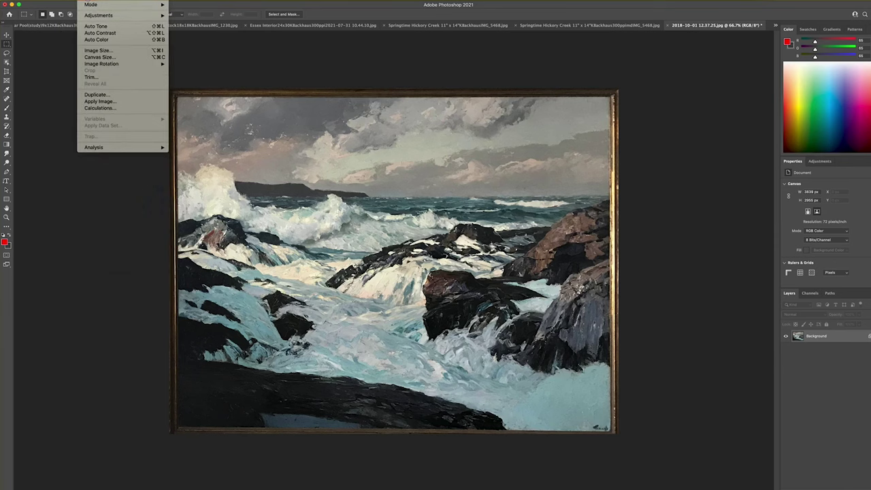
mouse_move(81, 62)
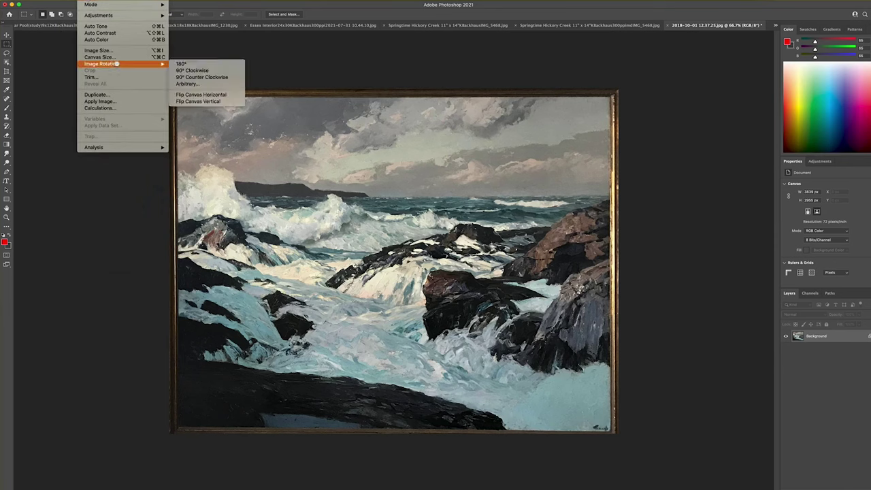
click(178, 83)
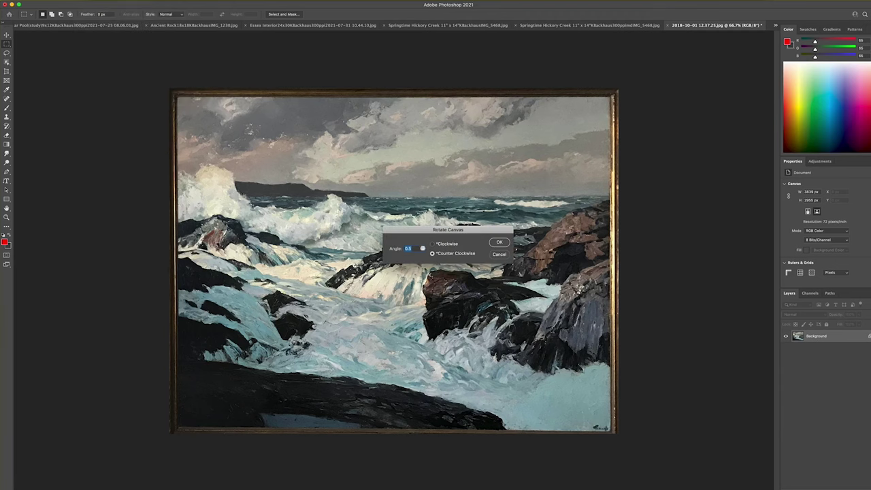
click(432, 244)
click(432, 254)
key(Return)
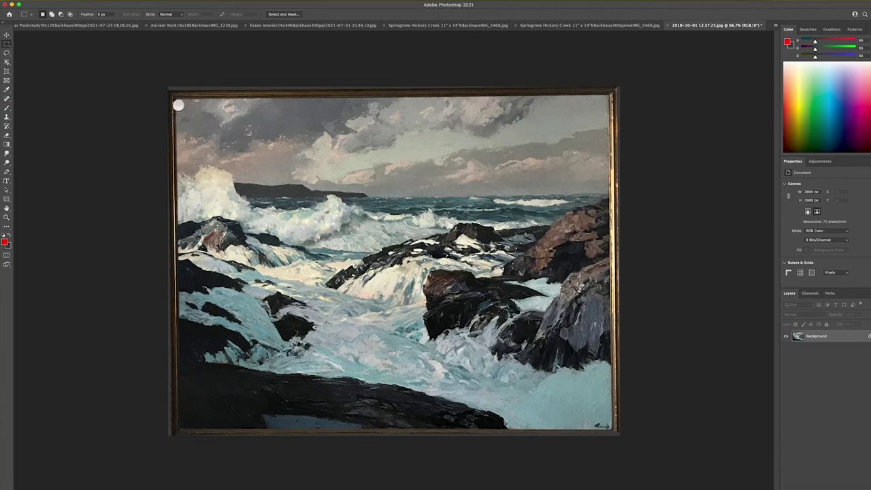
mouse_move(179, 102)
mouse_down()
mouse_move(213, 406)
mouse_move(579, 416)
mouse_move(610, 426)
mouse_up()
Crop the seascape to the selected painting, leaving about 3673 × 2778 px
click(92, 1)
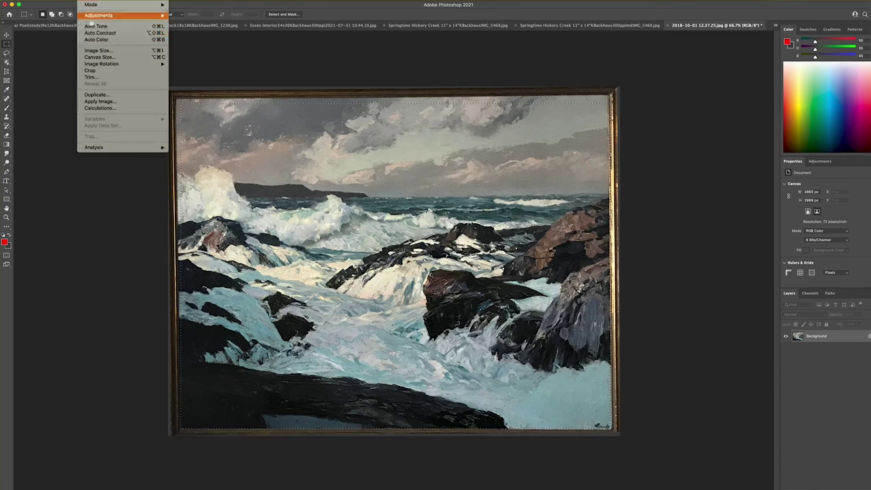
click(89, 70)
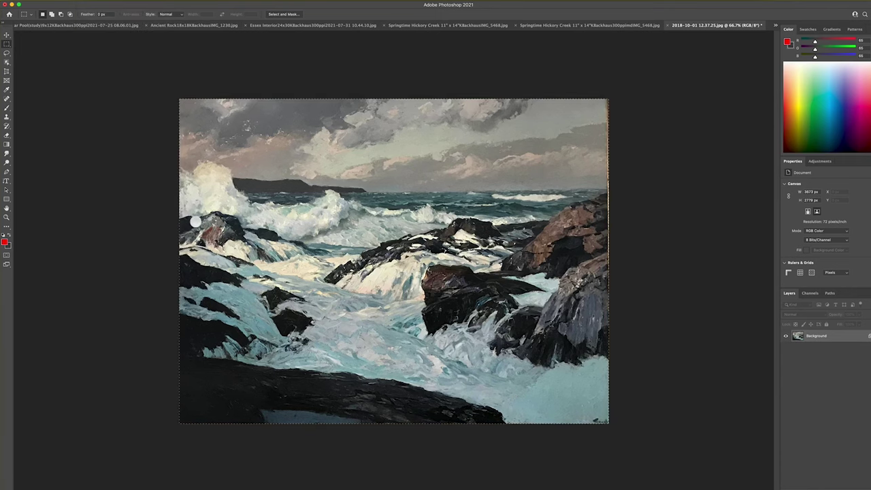
key(super+shift+i)
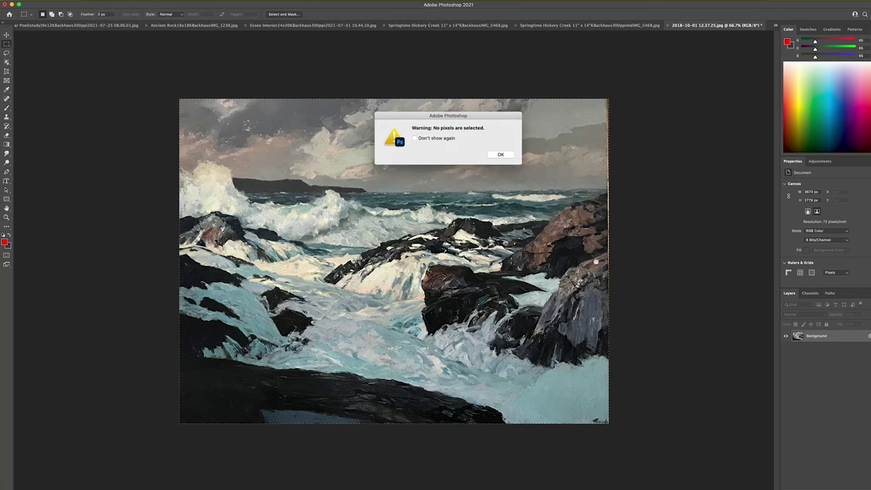
click(501, 155)
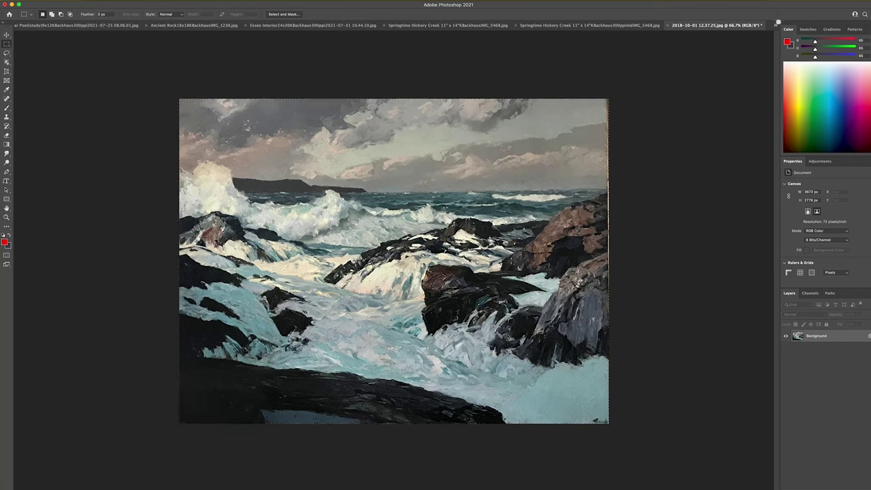
click(778, 24)
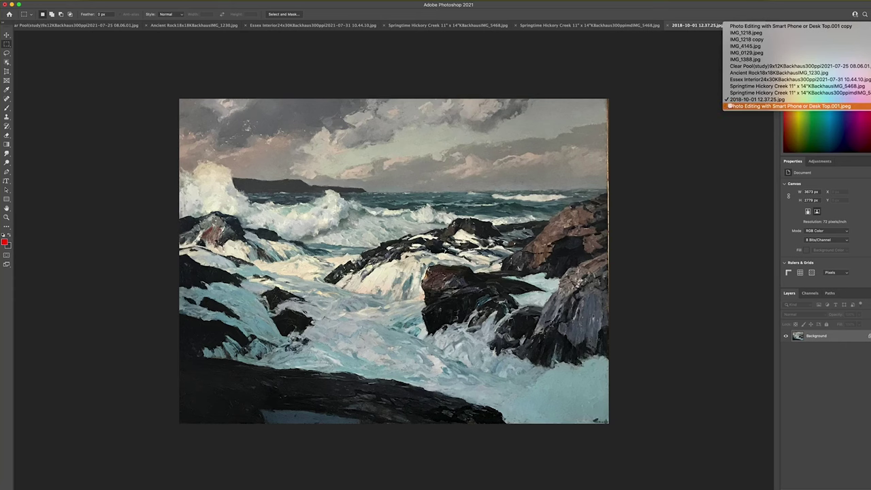
Switch to the 'Photo Editing with Smart Phone or Desk Top.001.jpeg' title slide
click(723, 107)
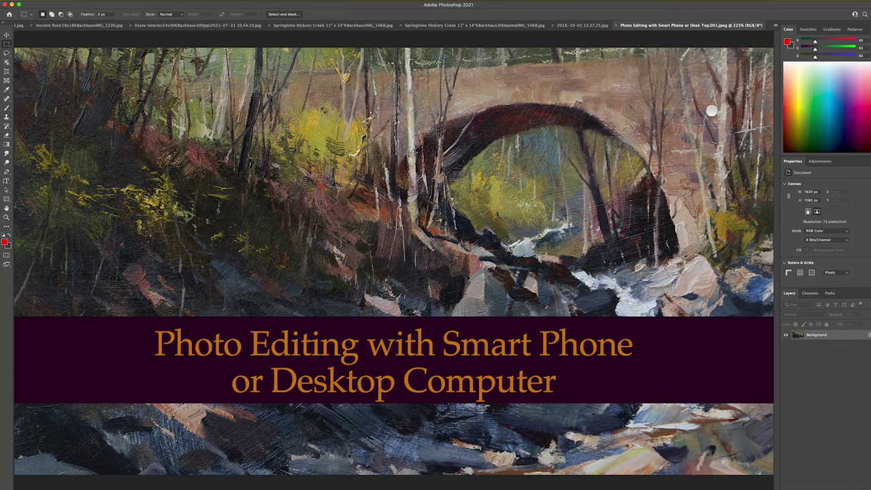